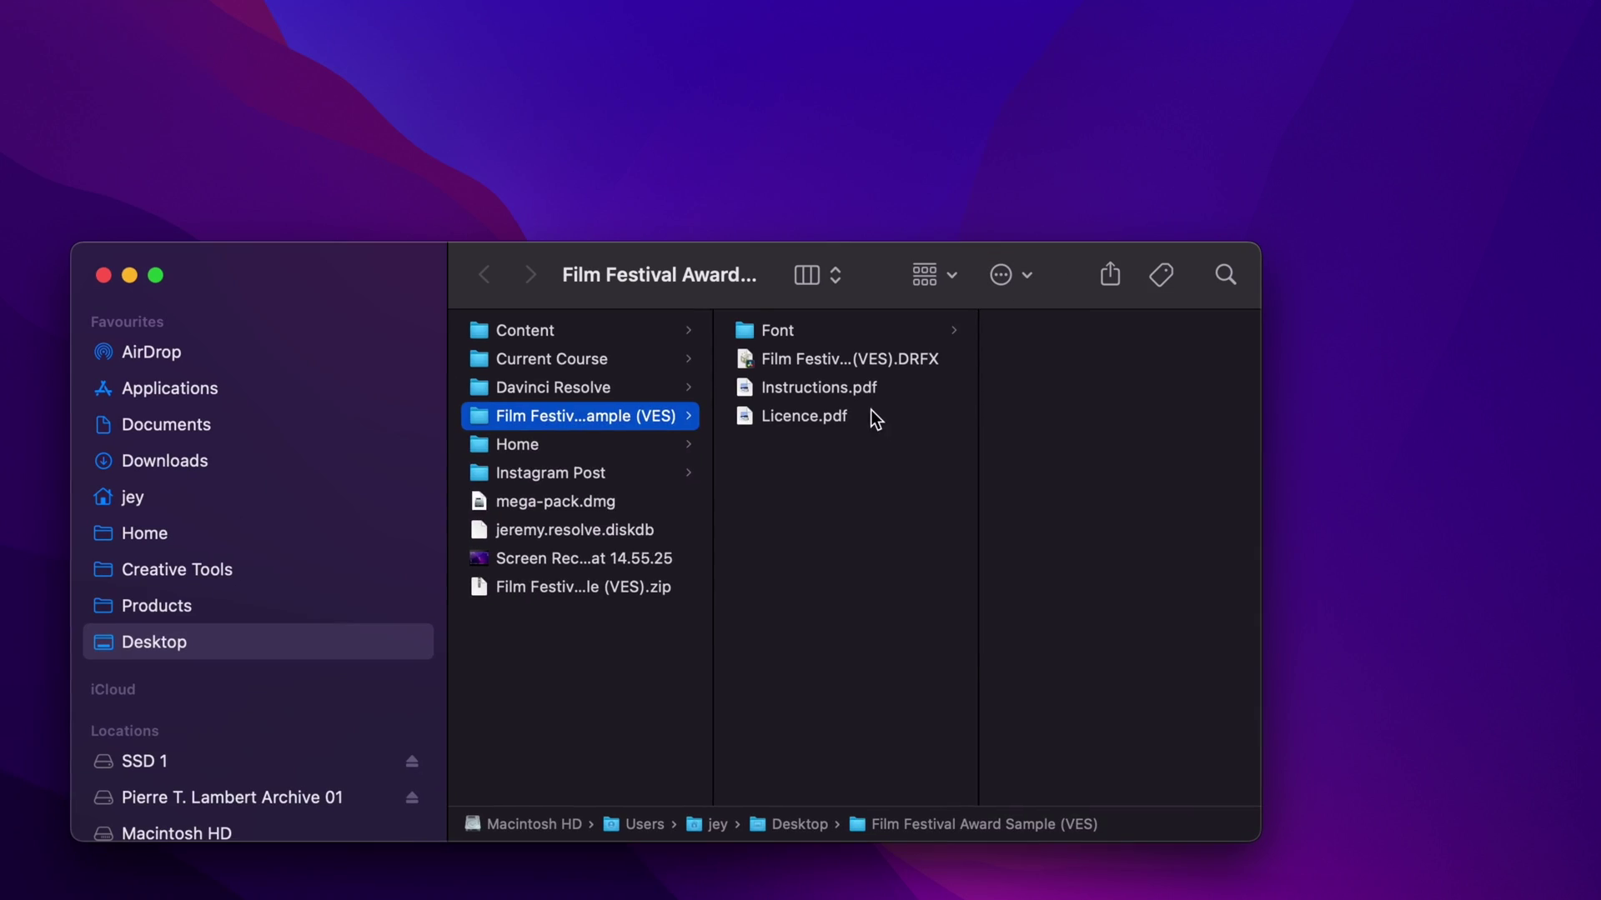
In the unzipped Film Festival Award Sample (VES) folder, preview the licence file.
{"action": "left_click", "coordinate": [871, 413]}
Open Font > Montserrat and select all 36 Montserrat font files.
{"action": "left_click", "coordinate": [813, 386]}
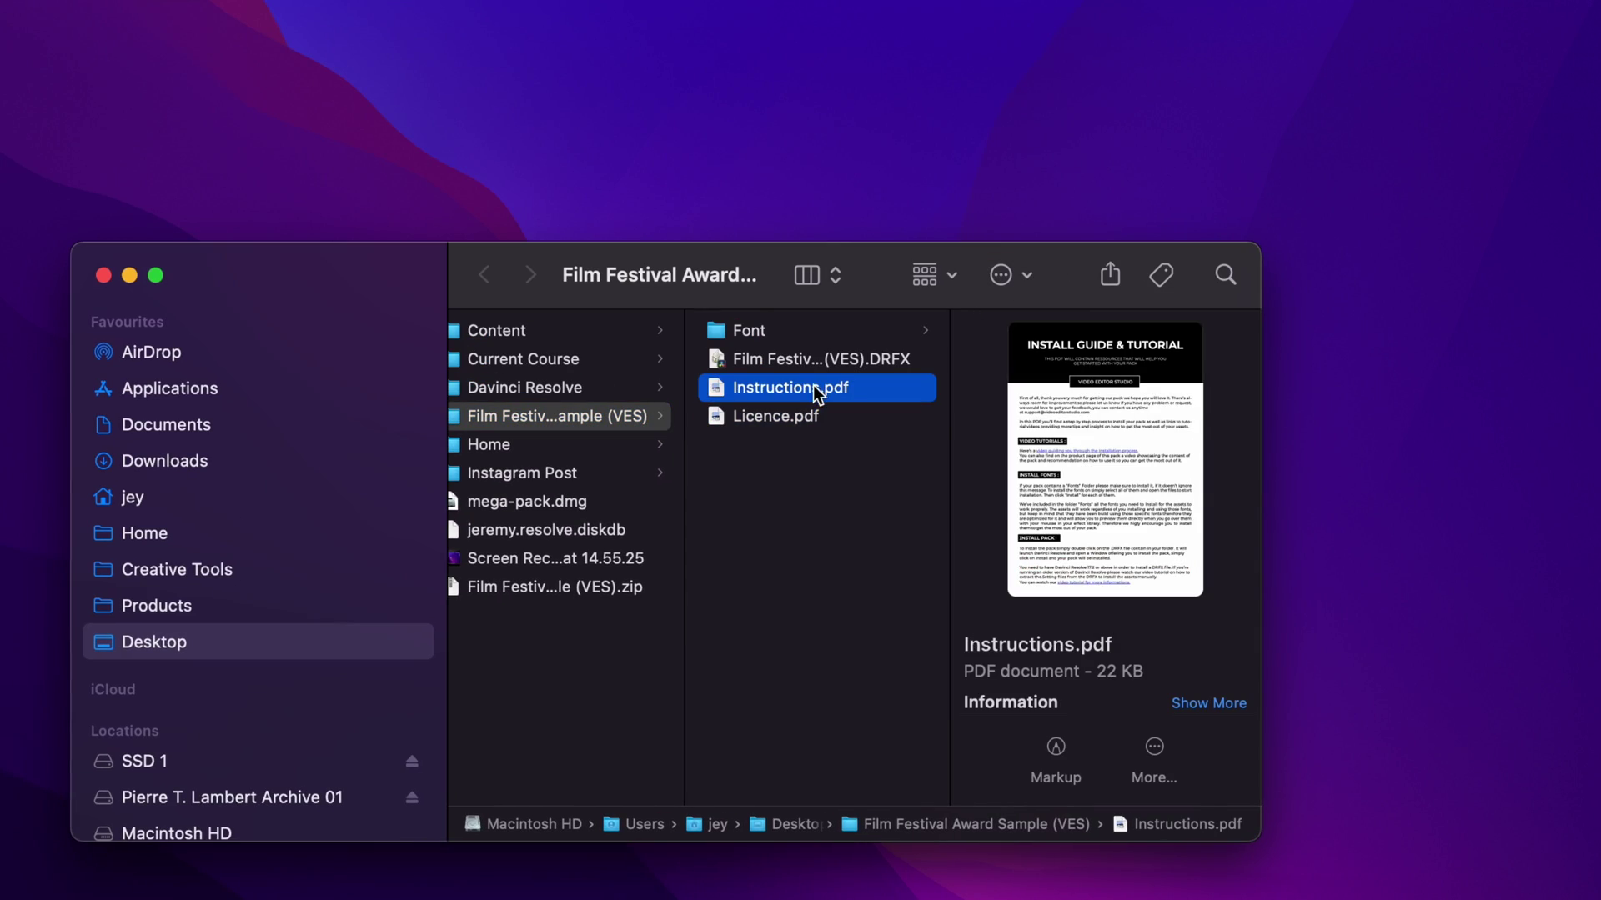
{"action": "left_click", "coordinate": [797, 358]}
{"action": "left_click", "coordinate": [790, 334]}
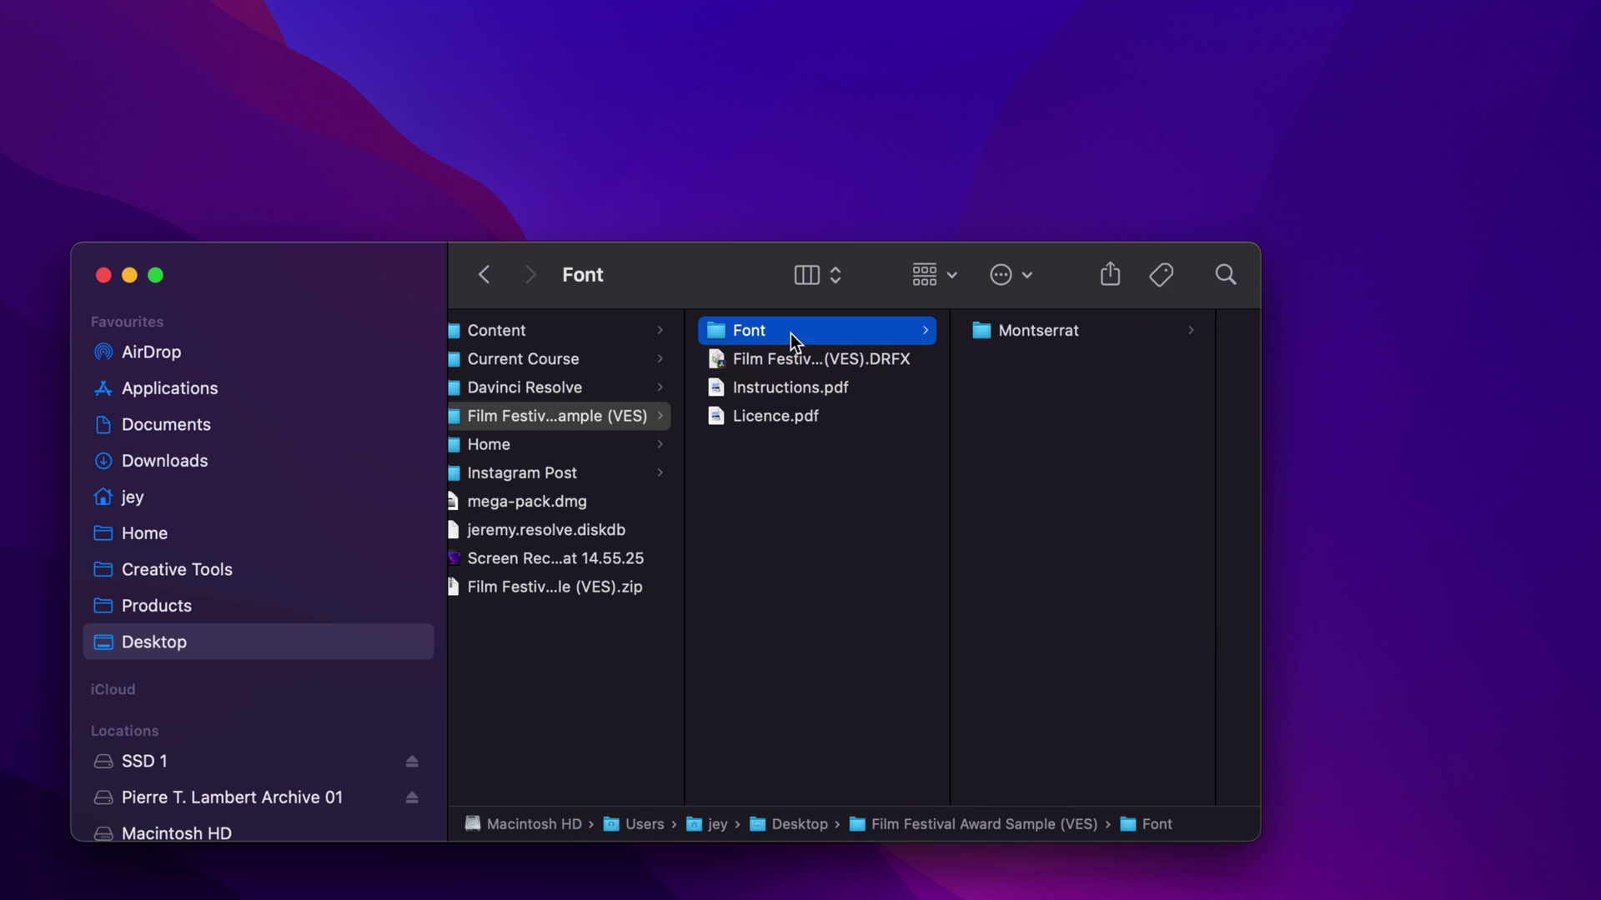
{"action": "left_click", "coordinate": [1007, 332]}
{"action": "left_click", "coordinate": [1102, 327]}
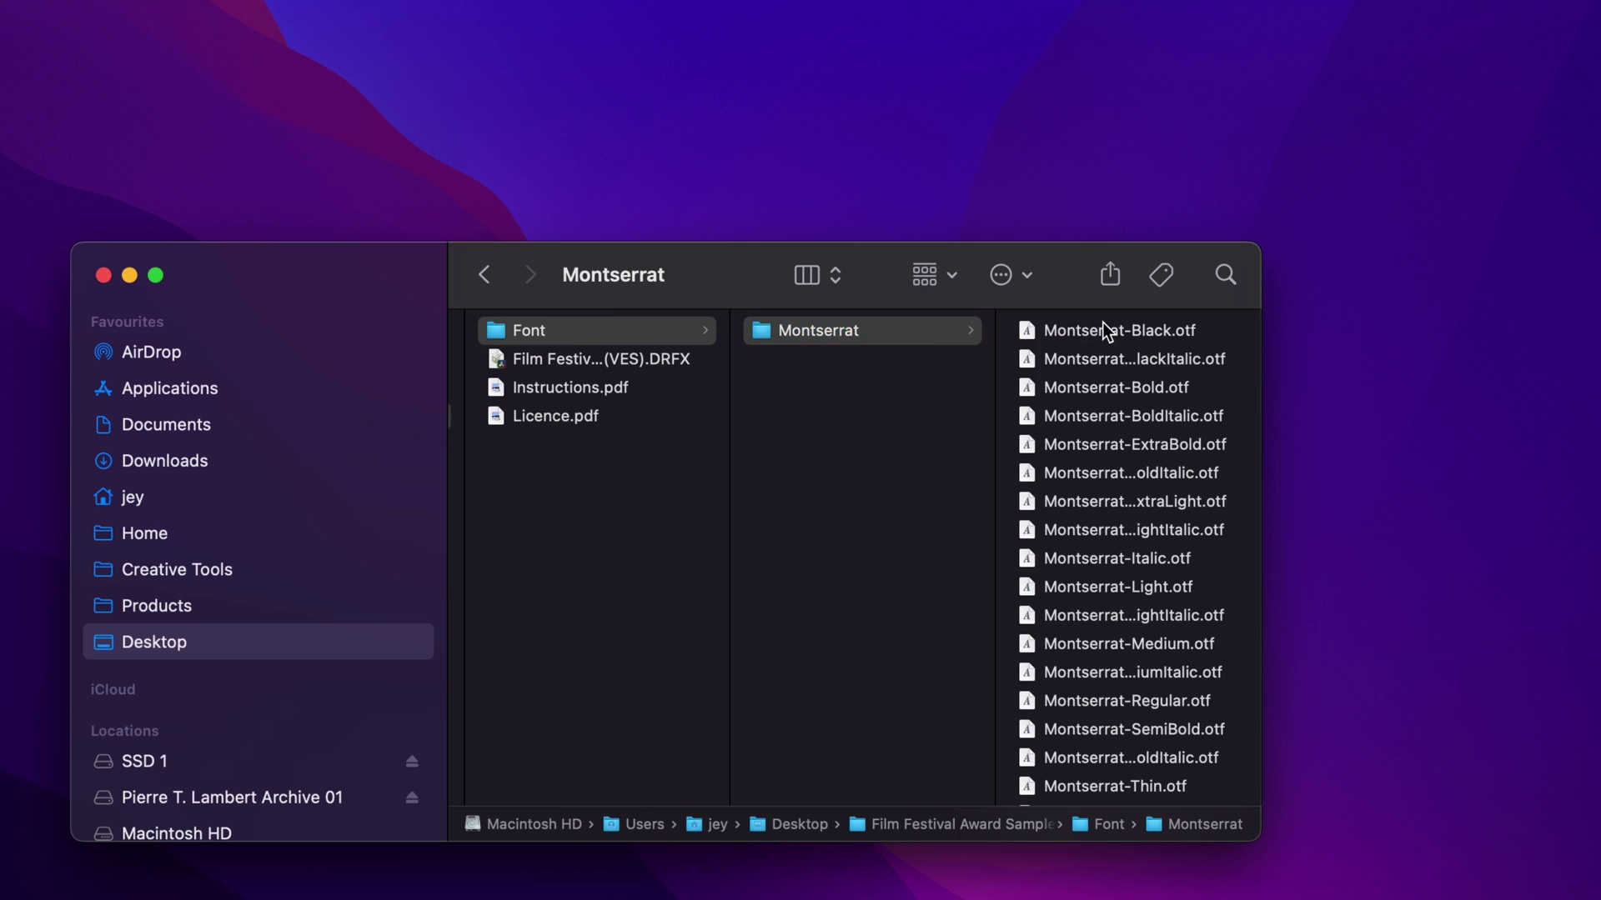
{"action": "scroll", "coordinate": [829, 488], "scroll_direction": "down", "scroll_amount": 10}
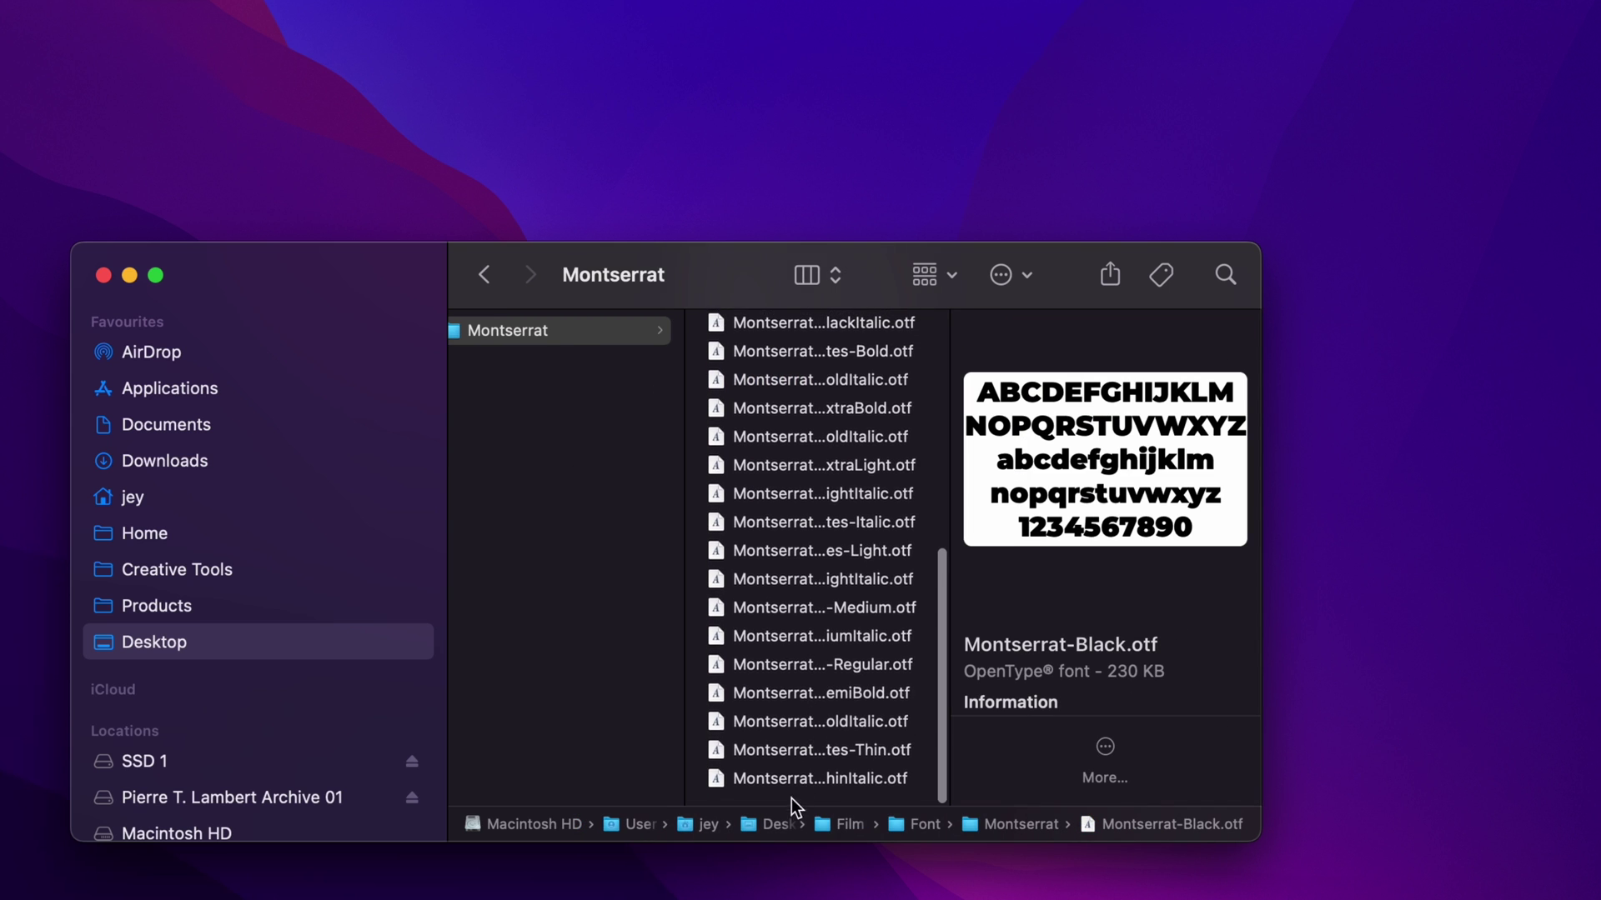
{"action": "left_click", "coordinate": [805, 779], "text": "shift"}
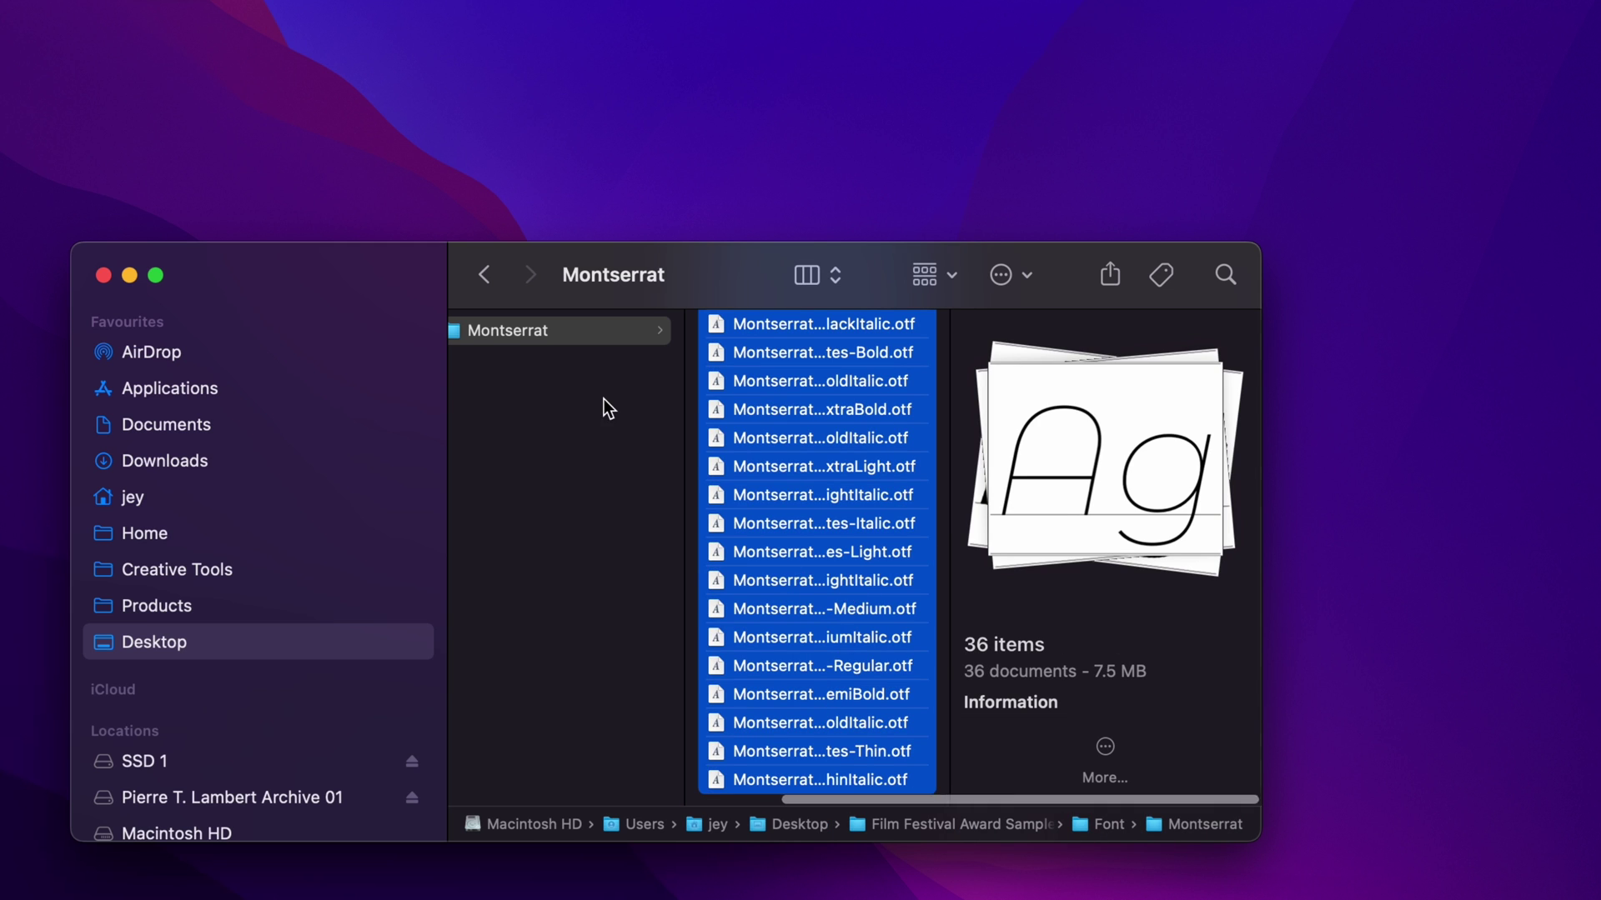
{"action": "scroll", "coordinate": [603, 400], "scroll_direction": "left", "scroll_amount": 5}
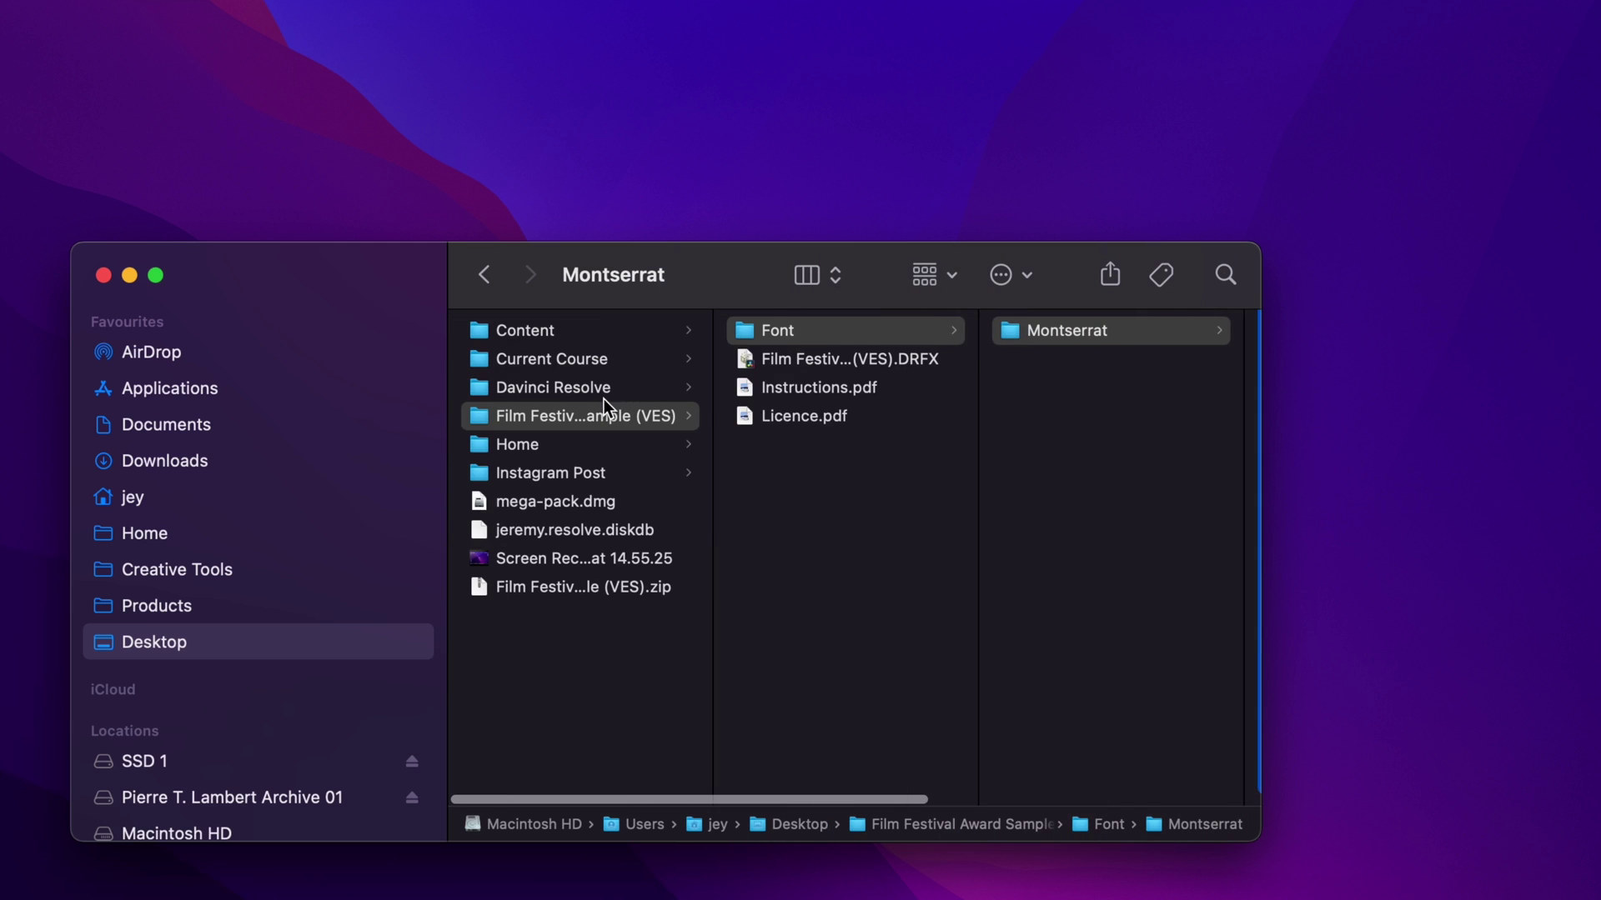
Install the Film Festival Award Sample (VES) DRFX bundle into DaVinci Resolve.
{"action": "left_click", "coordinate": [873, 362]}
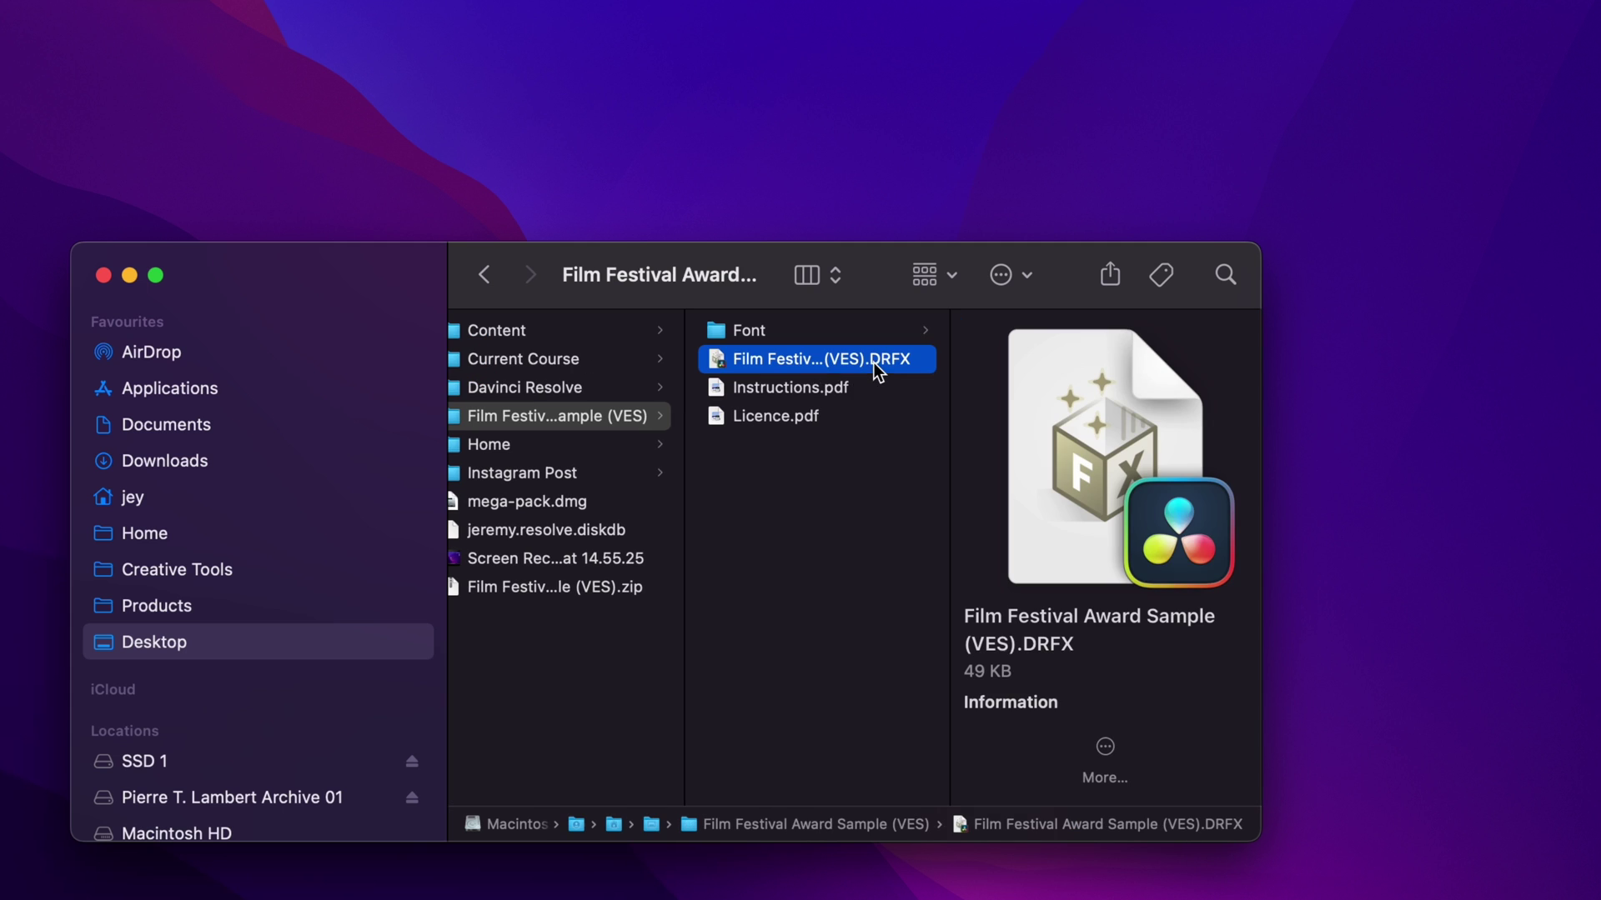
{"action": "double_click", "coordinate": [818, 365]}
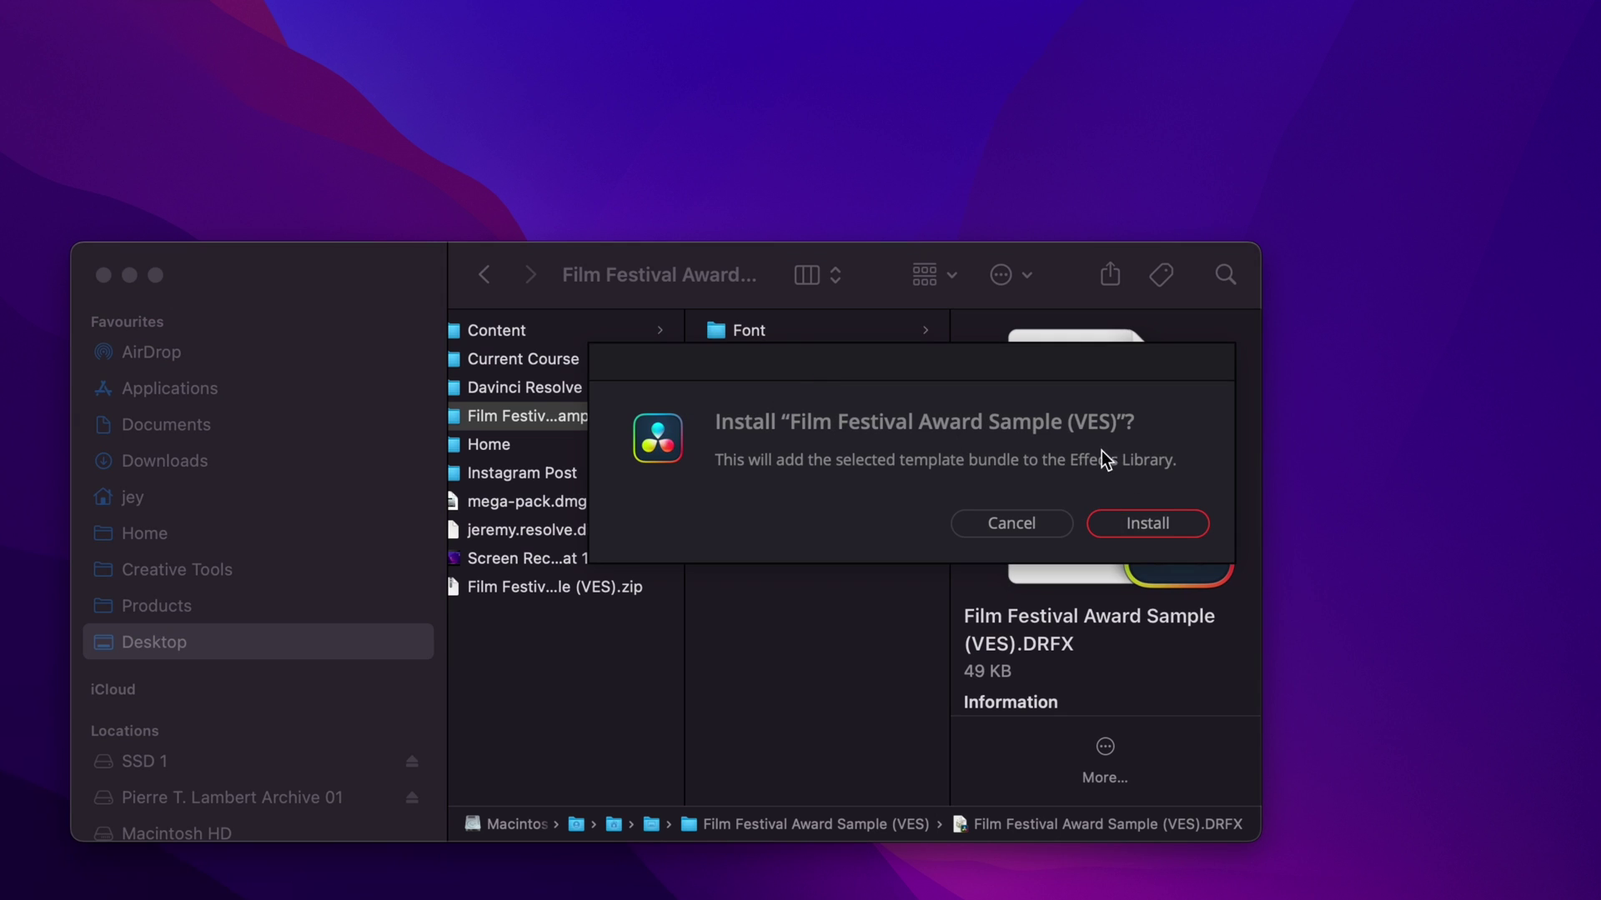
{"action": "left_click", "coordinate": [1162, 519]}
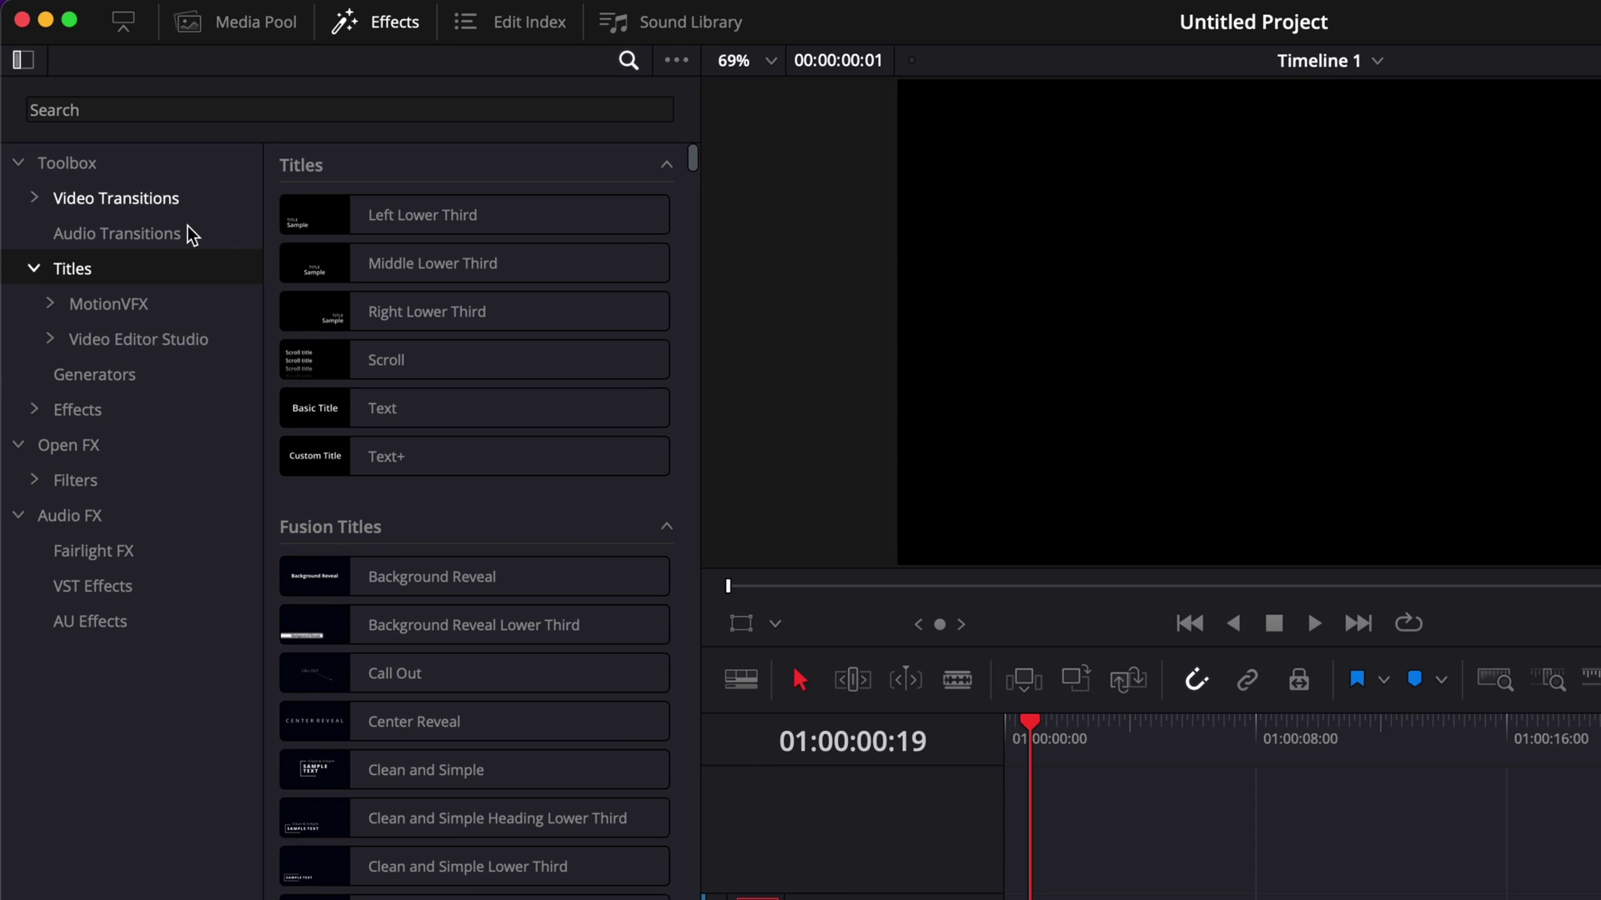
Search the Video Editor Studio titles for 'sampl' and pick Film Festival Award Sample (VES).
{"action": "left_click", "coordinate": [51, 340]}
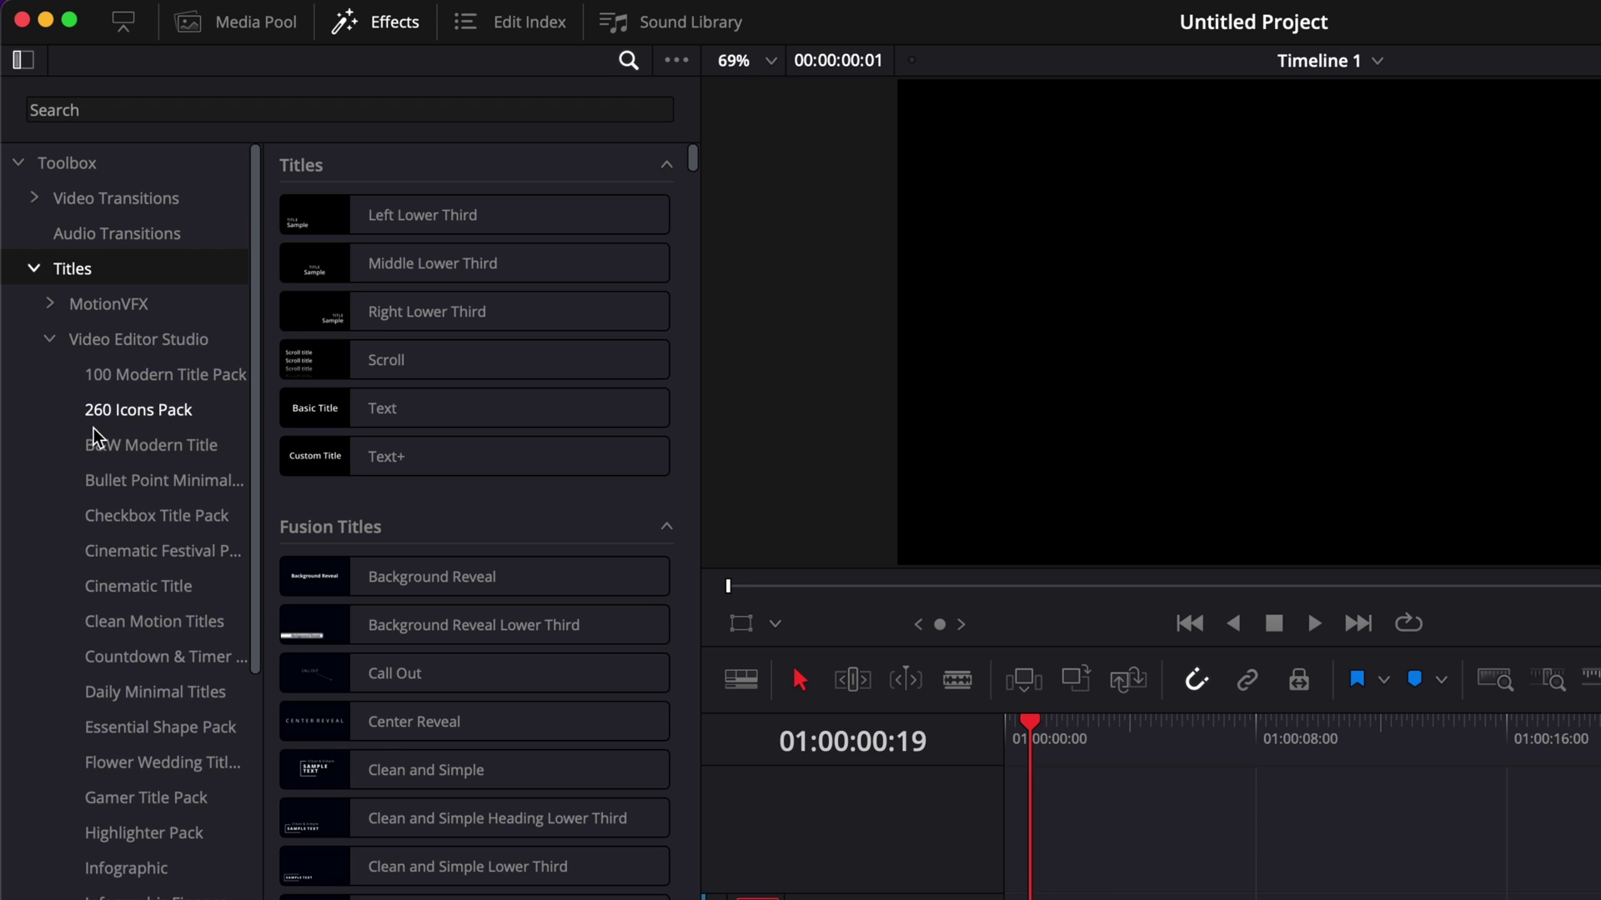
{"action": "scroll", "coordinate": [121, 525], "scroll_direction": "down", "scroll_amount": 5}
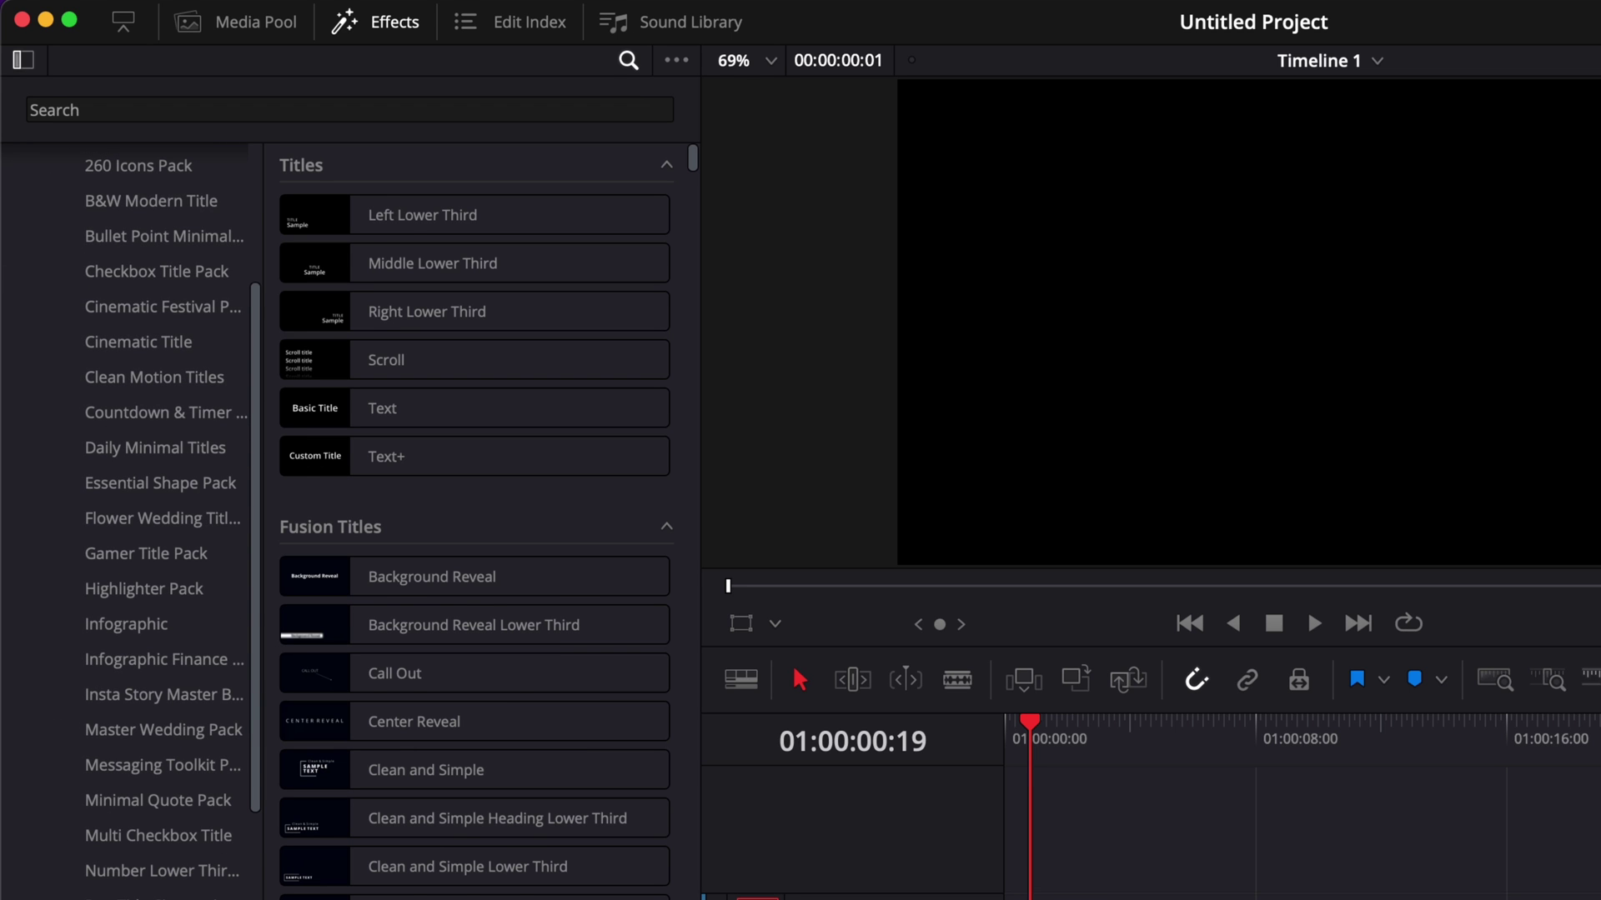
{"action": "left_click", "coordinate": [125, 835]}
{"action": "left_click", "coordinate": [246, 99]}
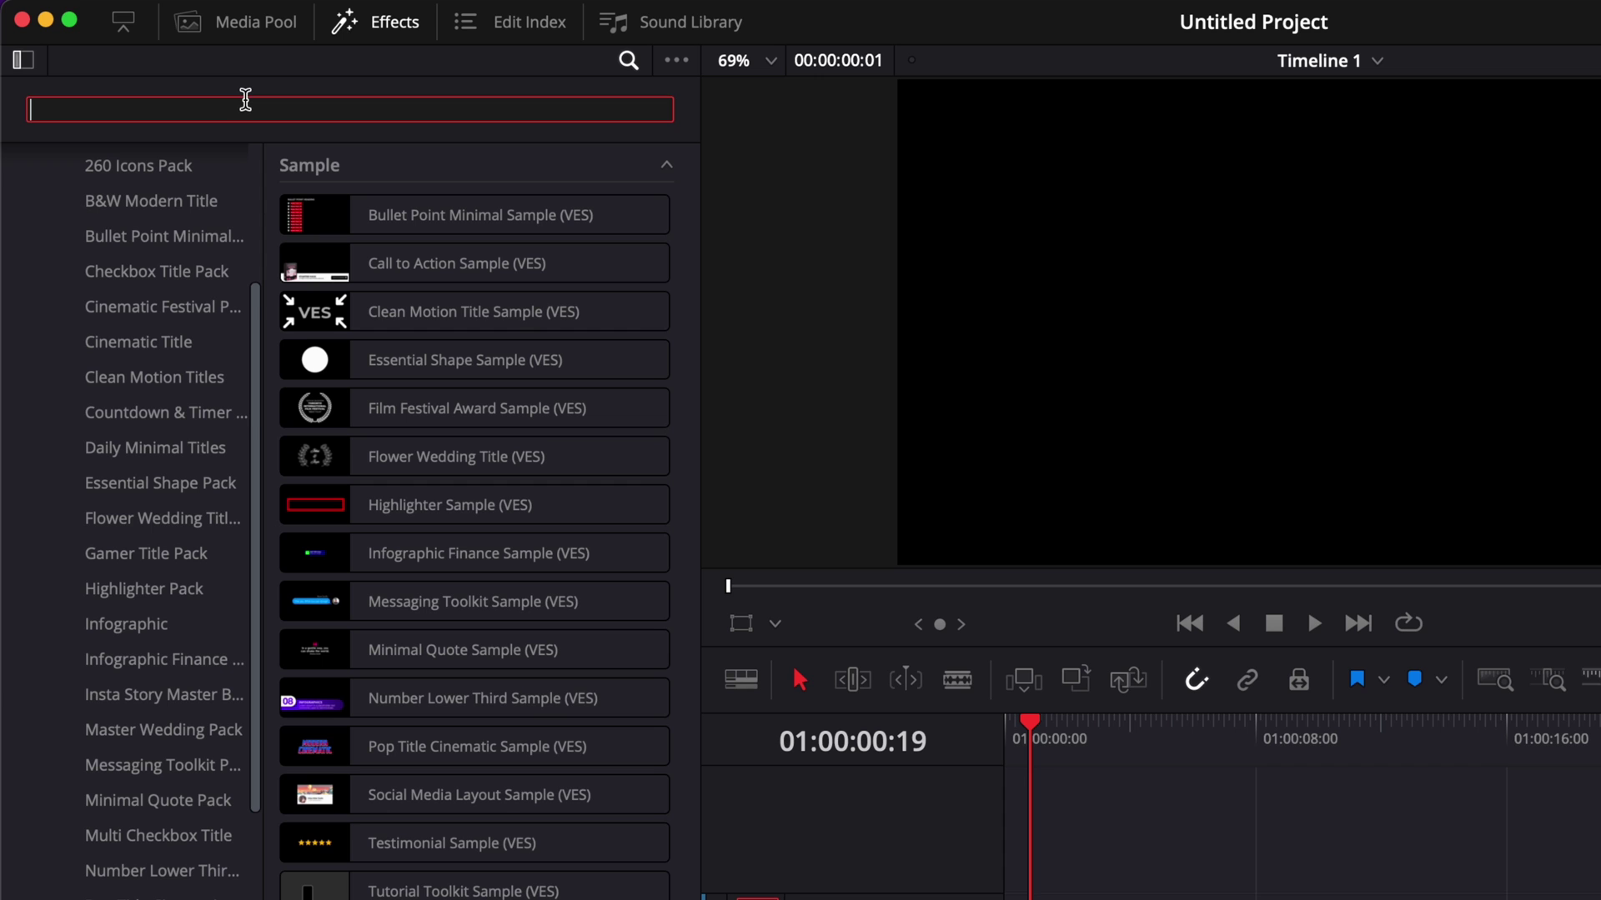
{"action": "type", "text": "sampl"}
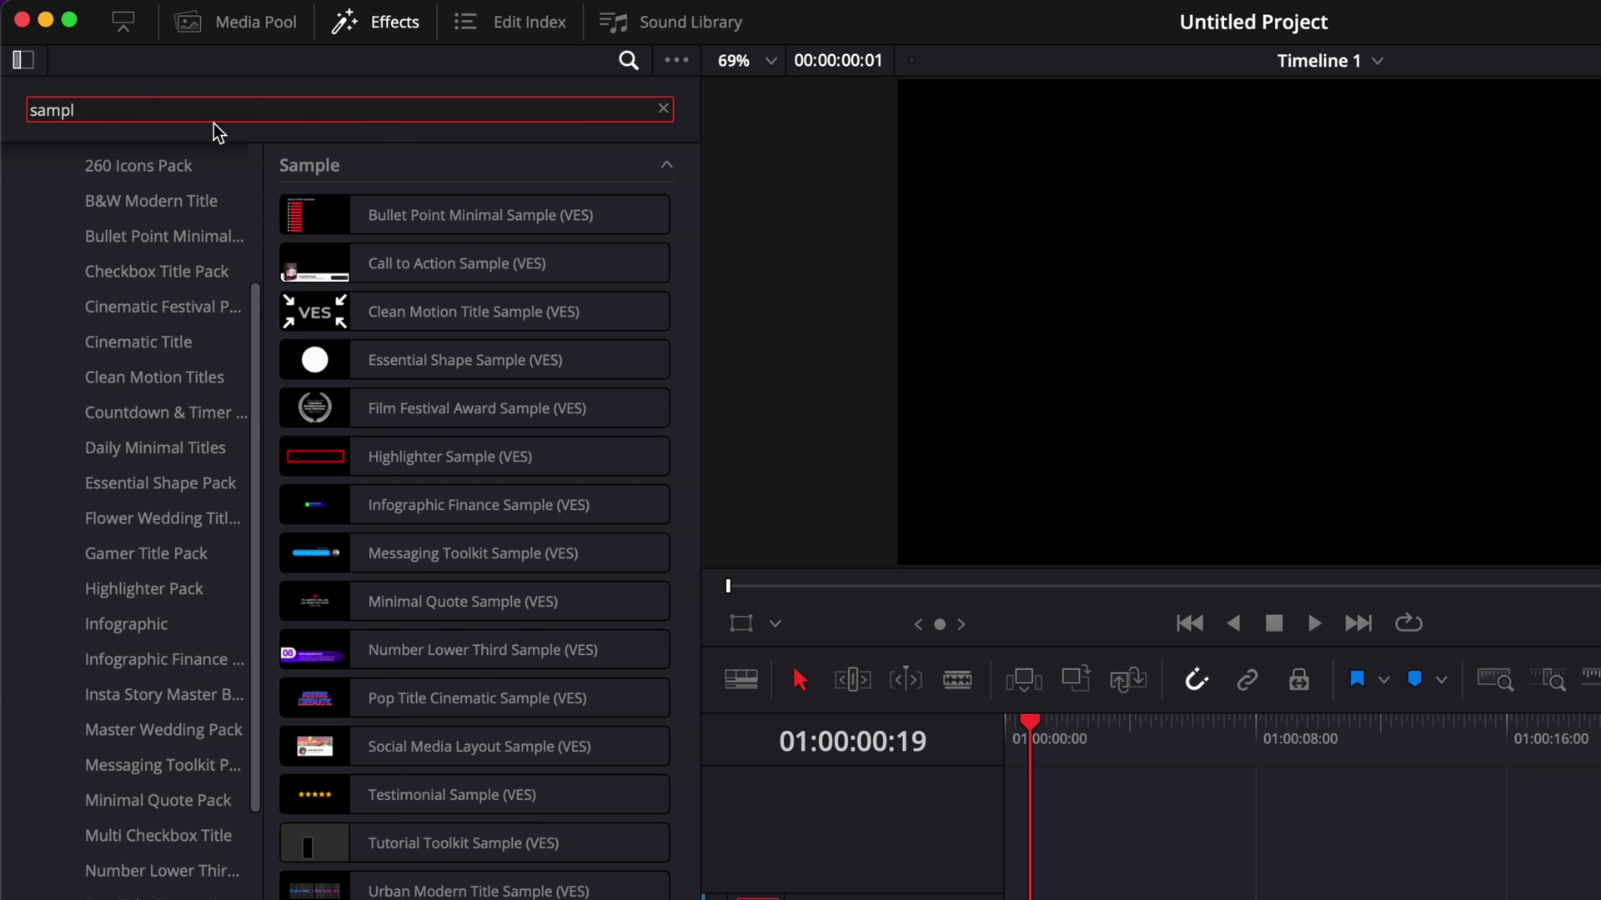
{"action": "left_click", "coordinate": [550, 147]}
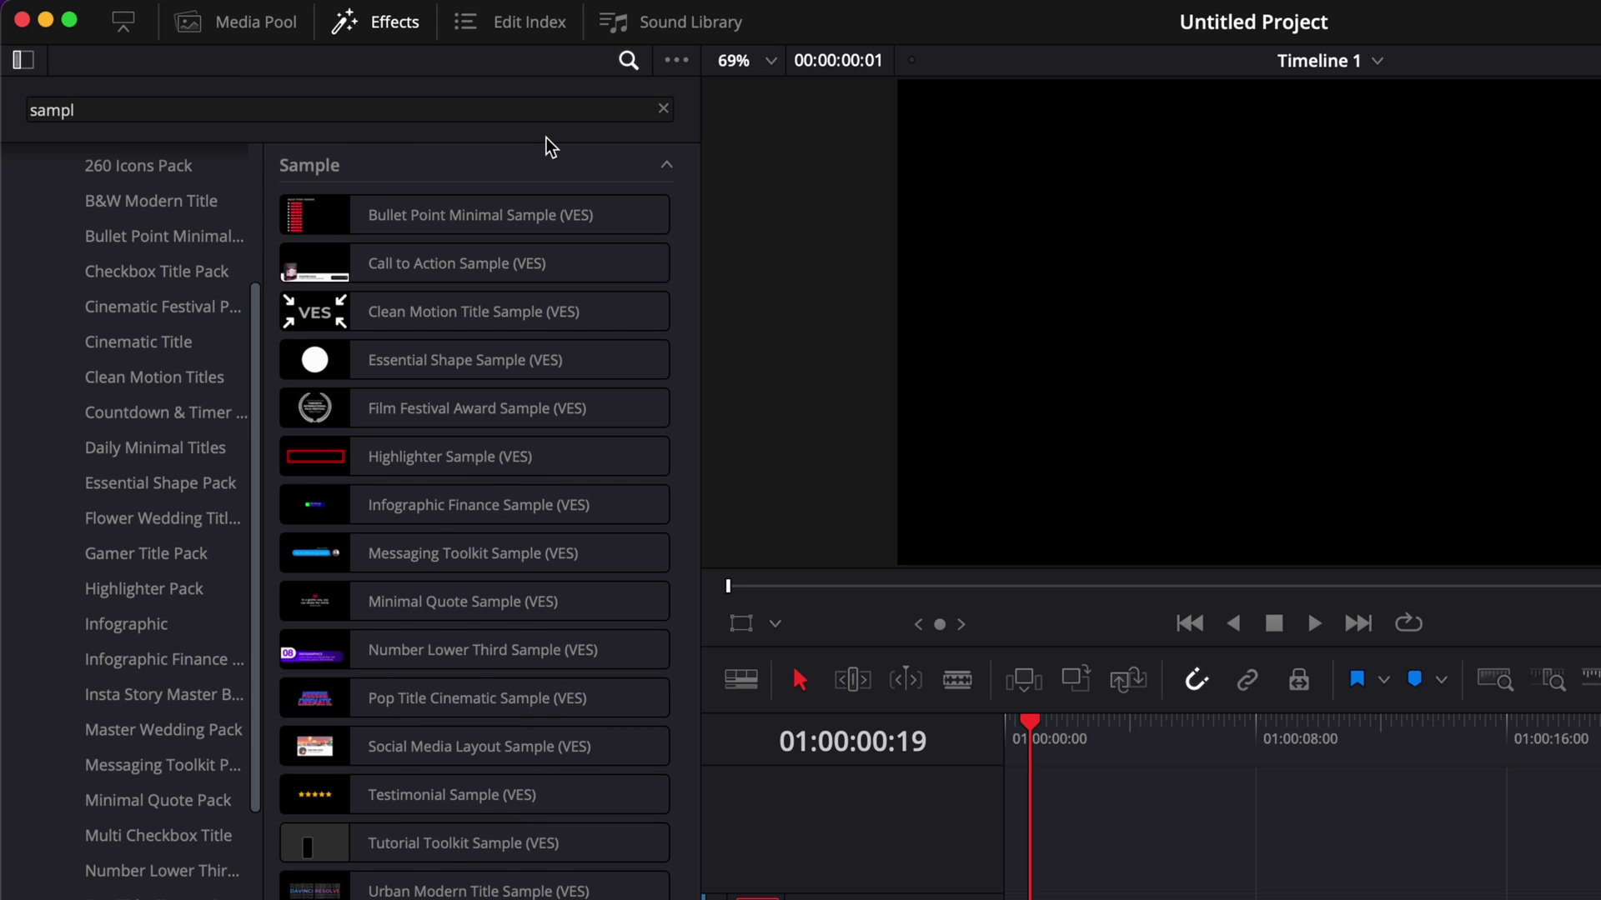
{"action": "left_click", "coordinate": [463, 427]}
Place the Film Festival Award title on Video 1 and play it back to preview.
{"action": "left_click_drag", "start_coordinate": [463, 427], "coordinate": [1280, 899]}
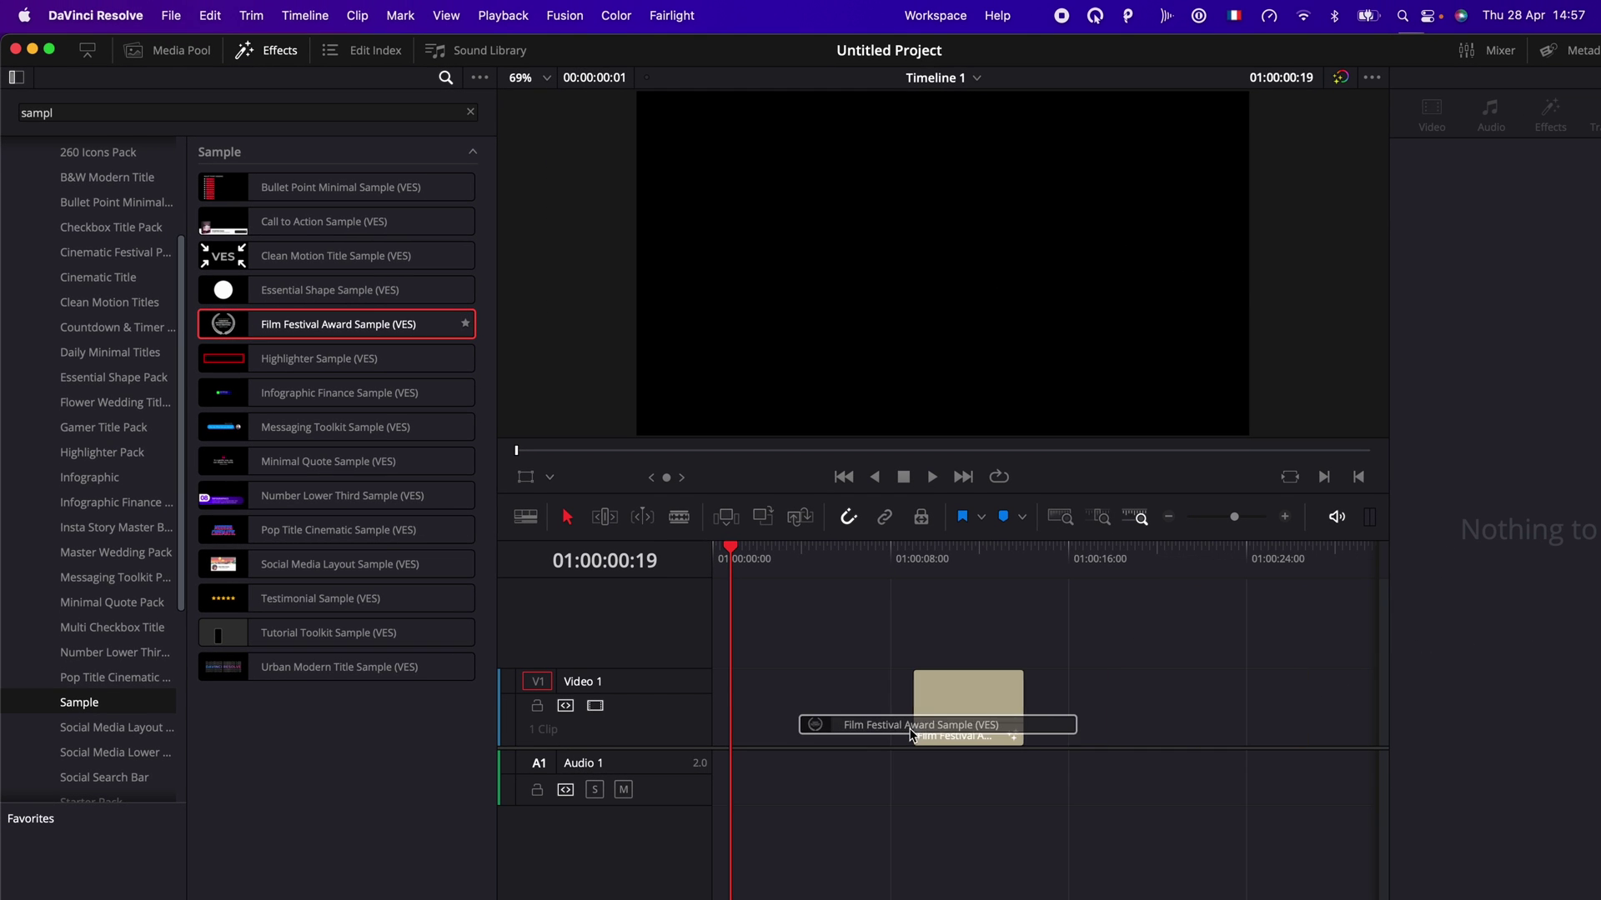
{"action": "left_click_drag", "start_coordinate": [911, 734], "coordinate": [911, 732]}
{"action": "double_click", "coordinate": [908, 724]}
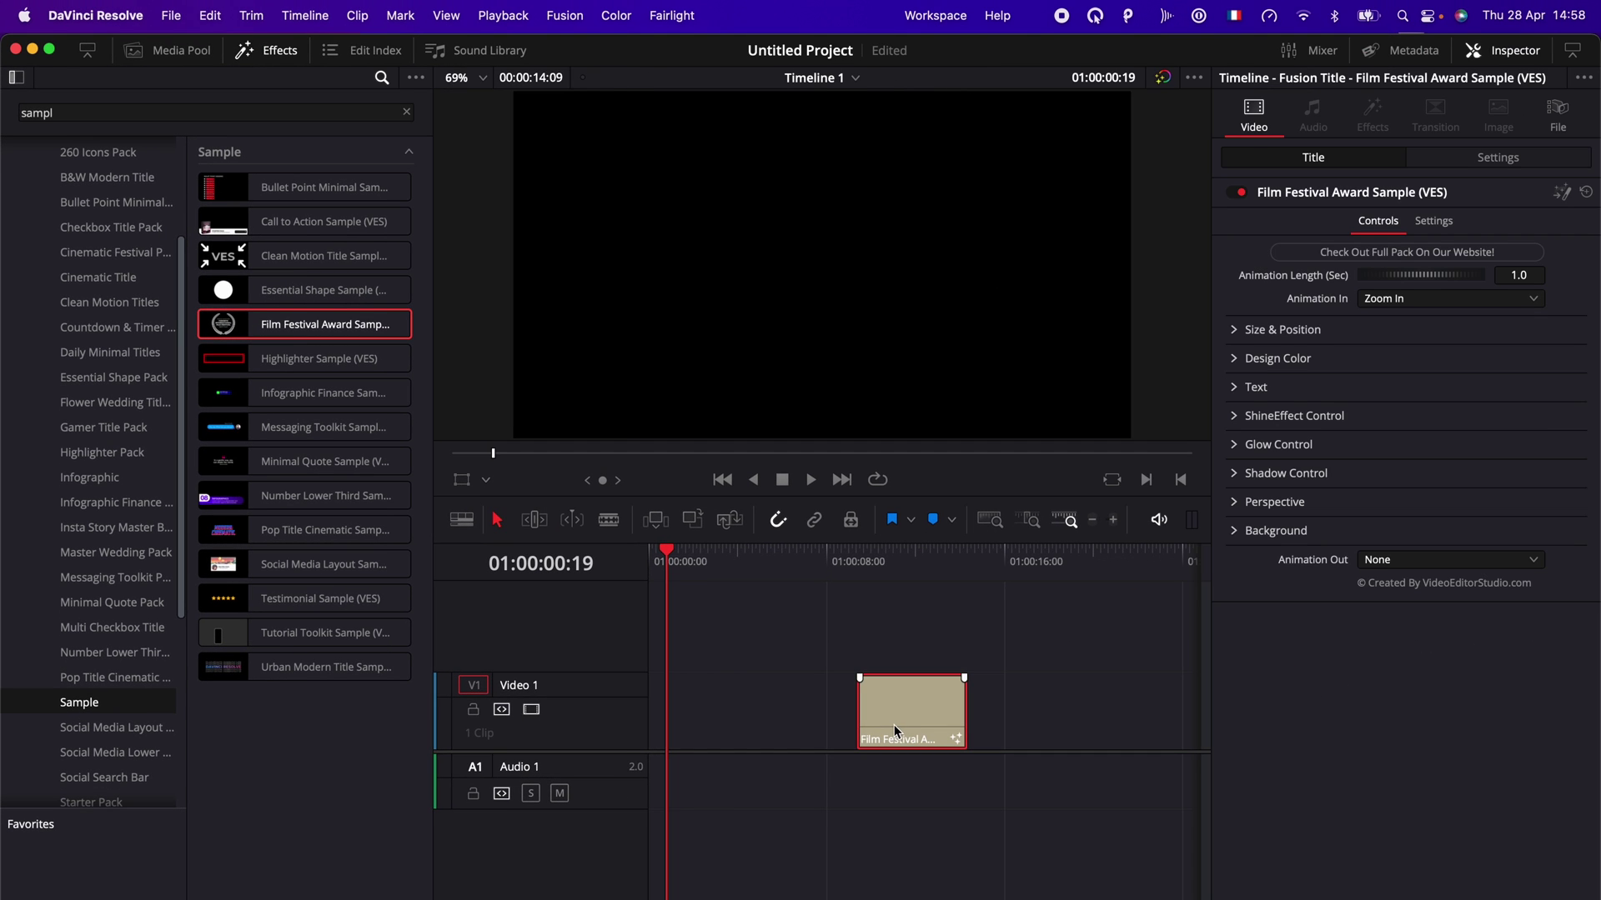
{"action": "left_click", "coordinate": [867, 558]}
{"action": "key", "text": "space"}
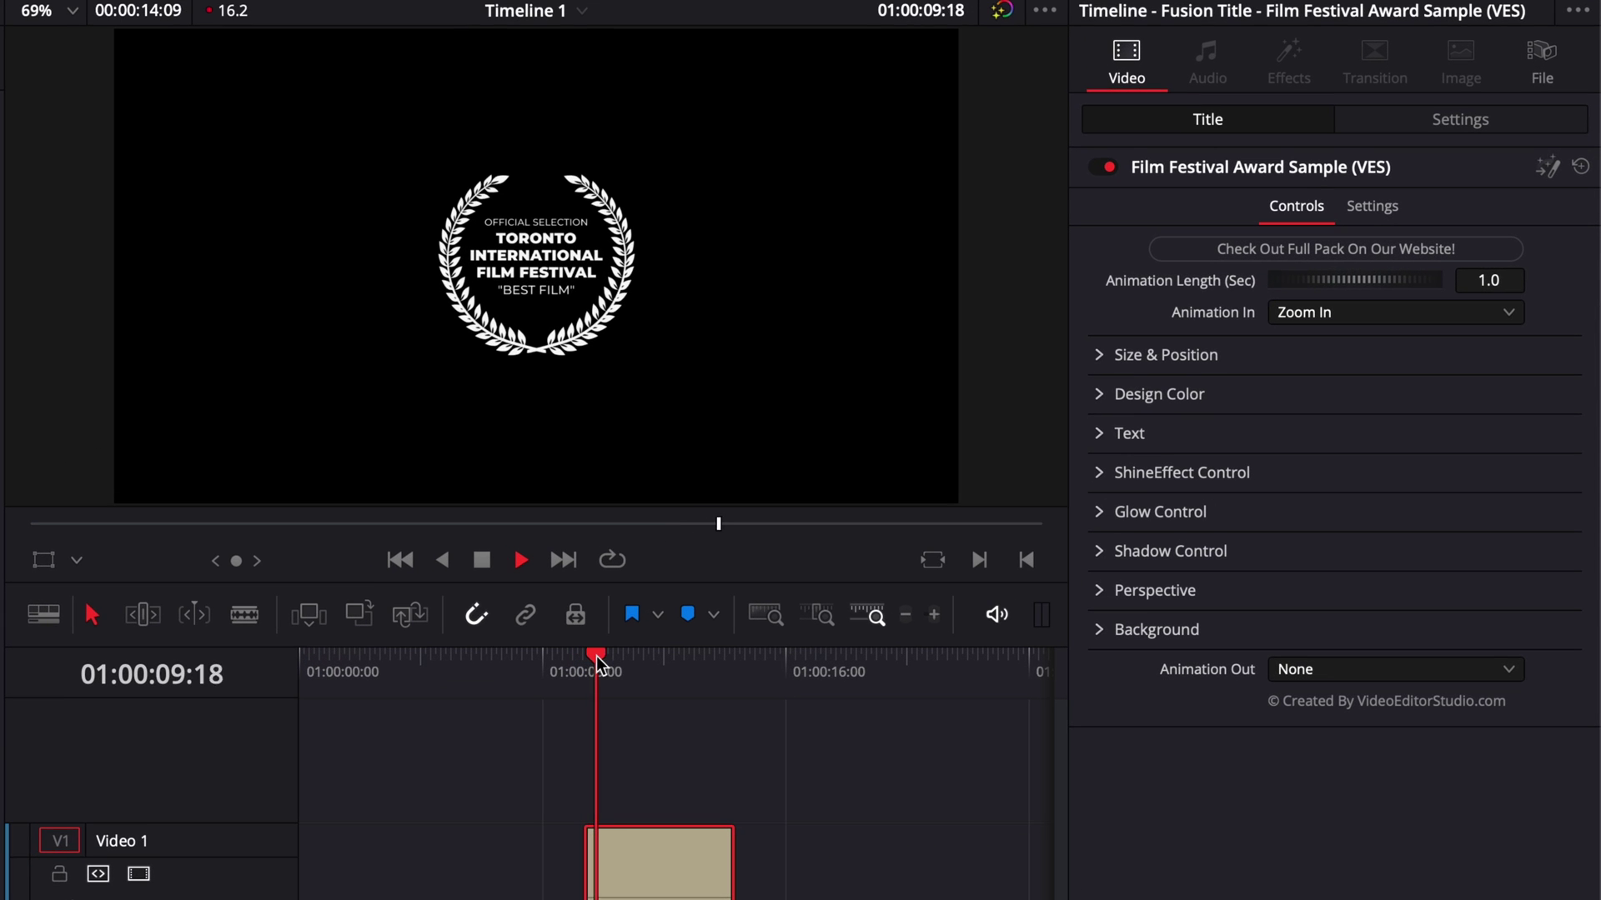
{"action": "key", "text": "space"}
Keep Animation In unchanged and set Animation Out to Zoom In.
{"action": "left_click", "coordinate": [1423, 317]}
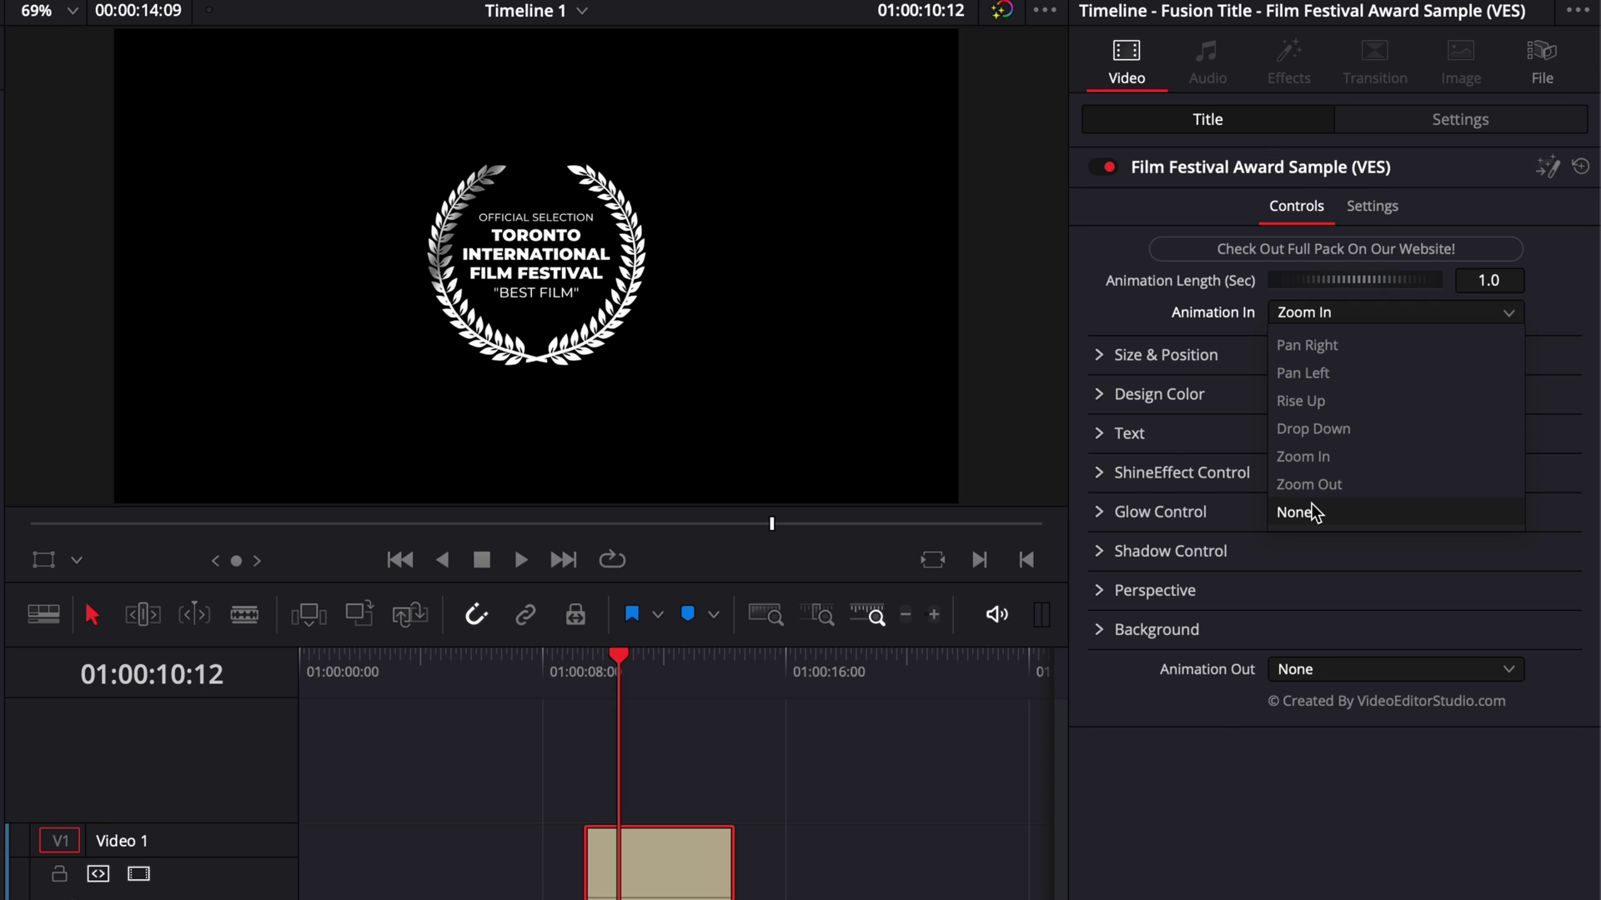
{"action": "left_click", "coordinate": [1287, 558]}
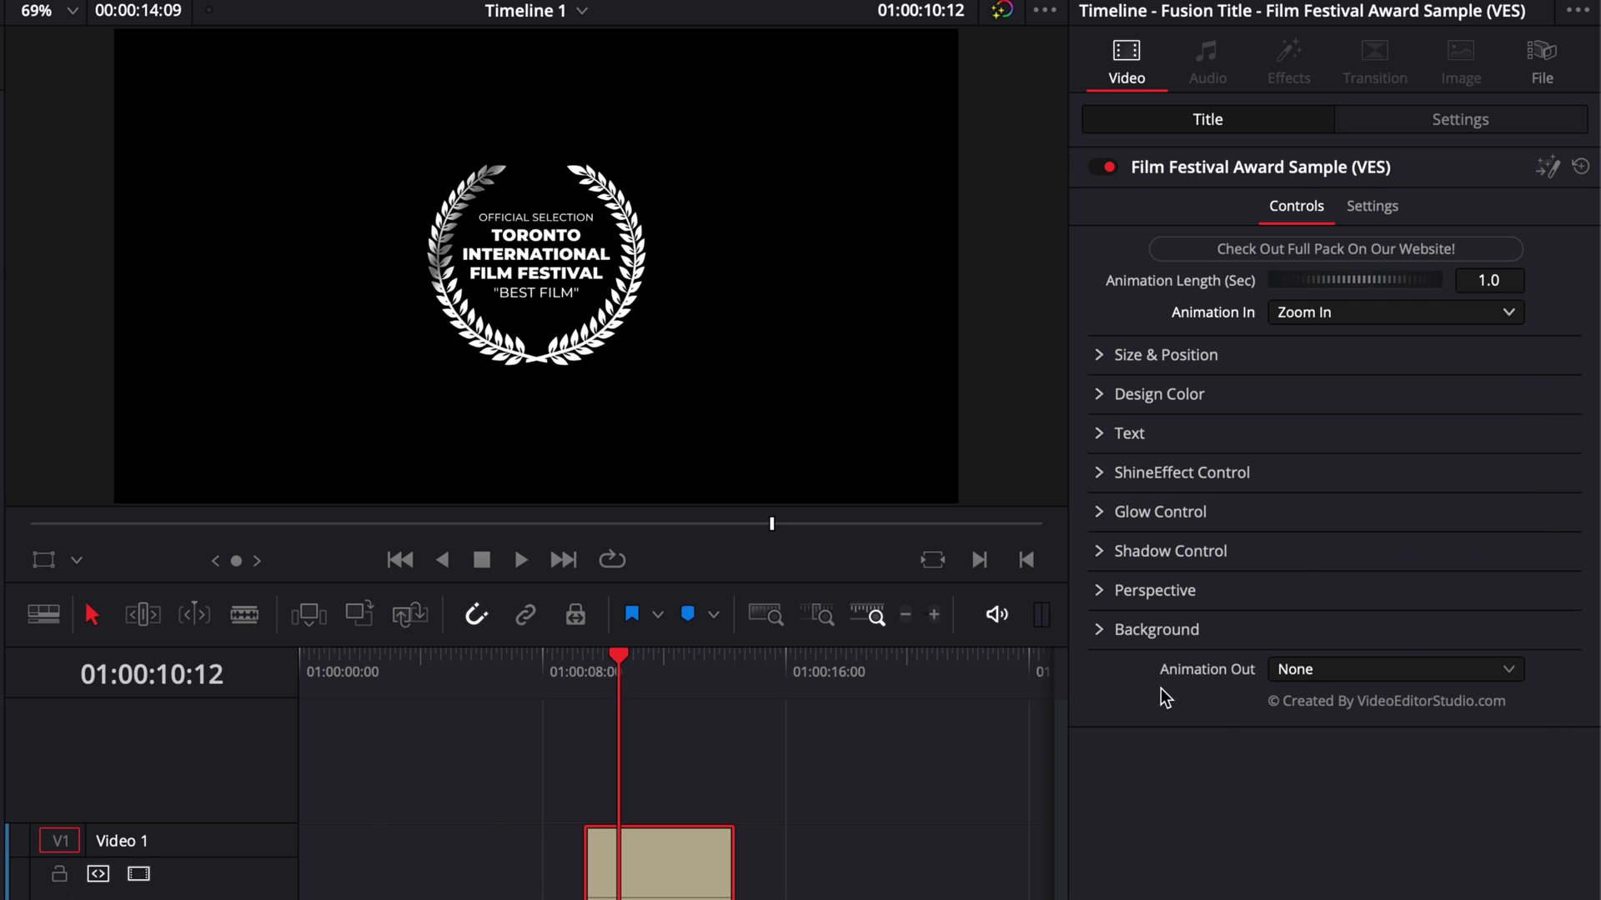
{"action": "left_click", "coordinate": [1314, 672]}
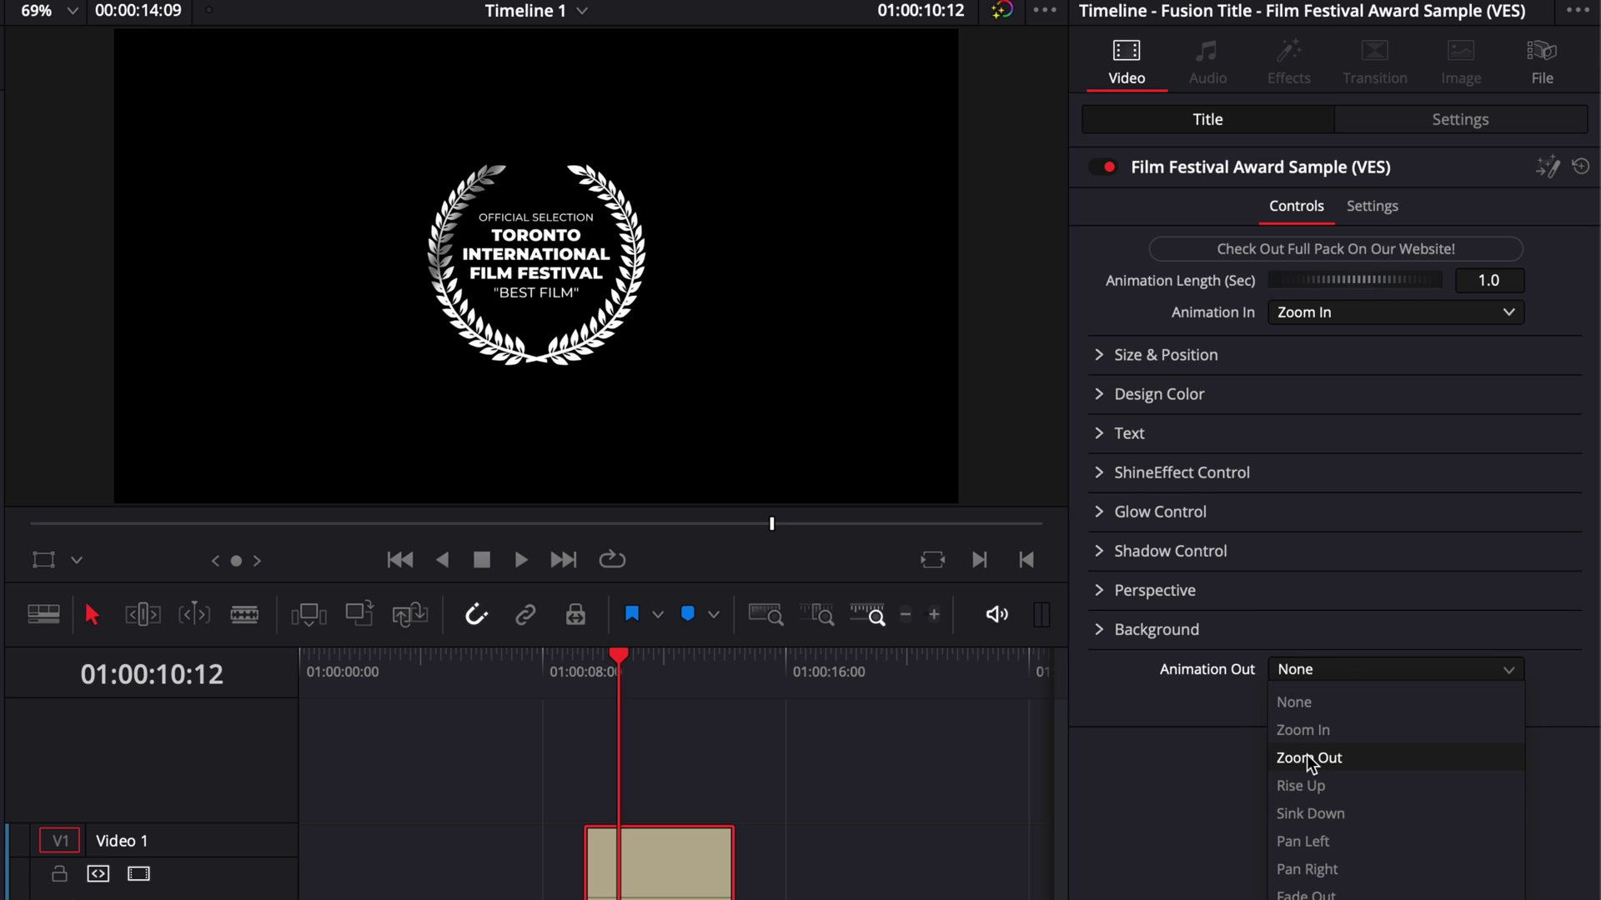
{"action": "left_click", "coordinate": [1313, 732]}
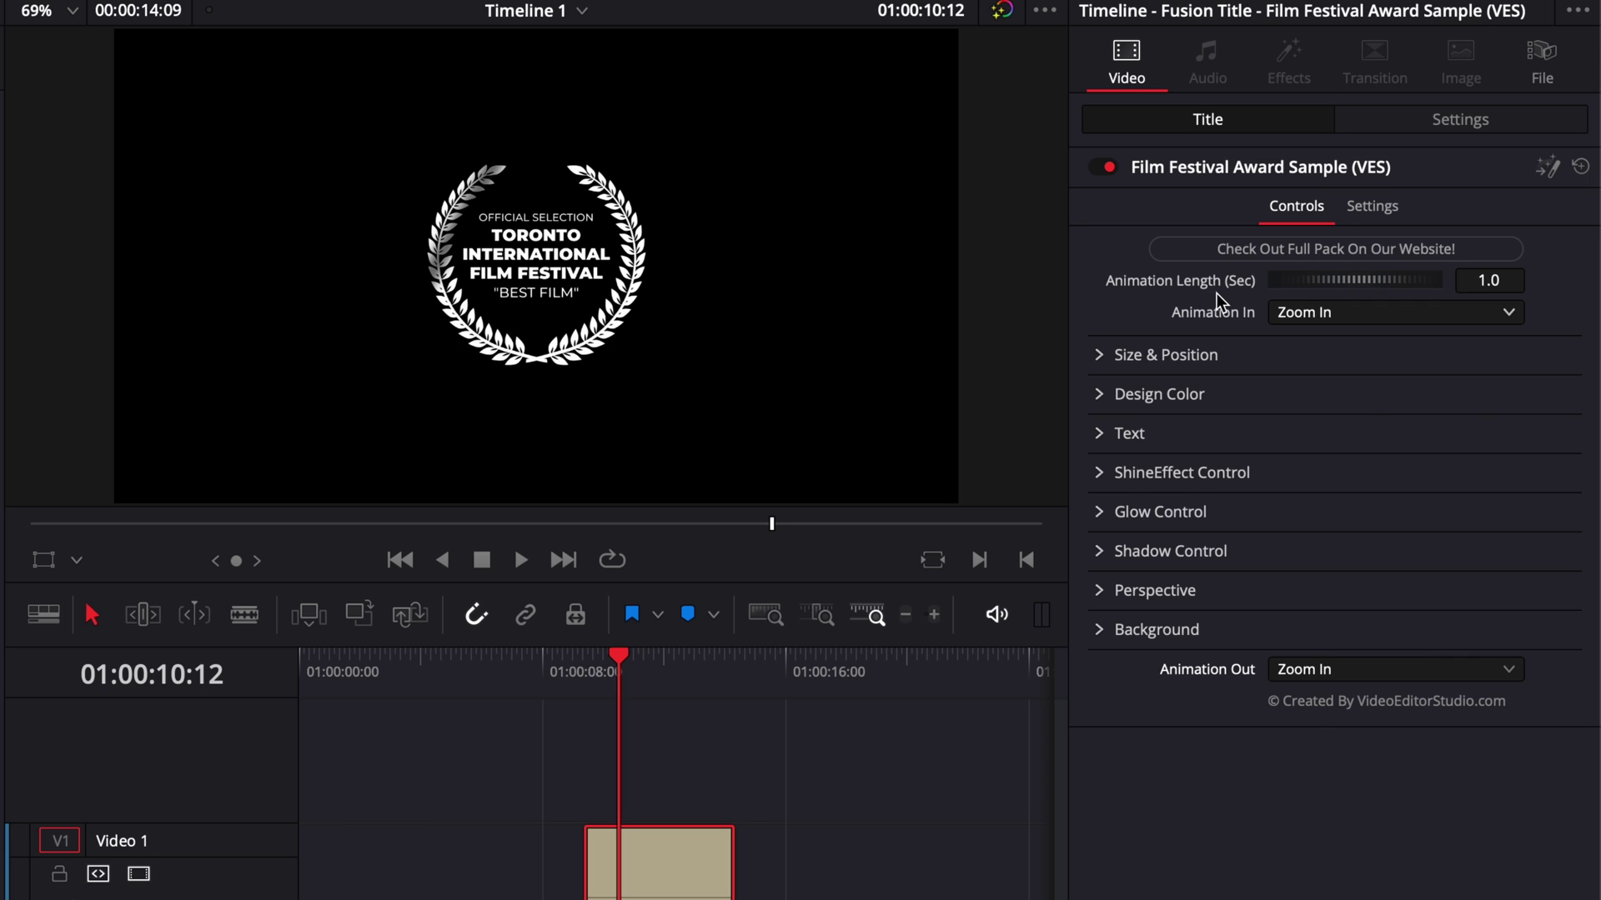
{"action": "left_click", "coordinate": [1491, 283]}
{"action": "key", "text": "BackSpace"}
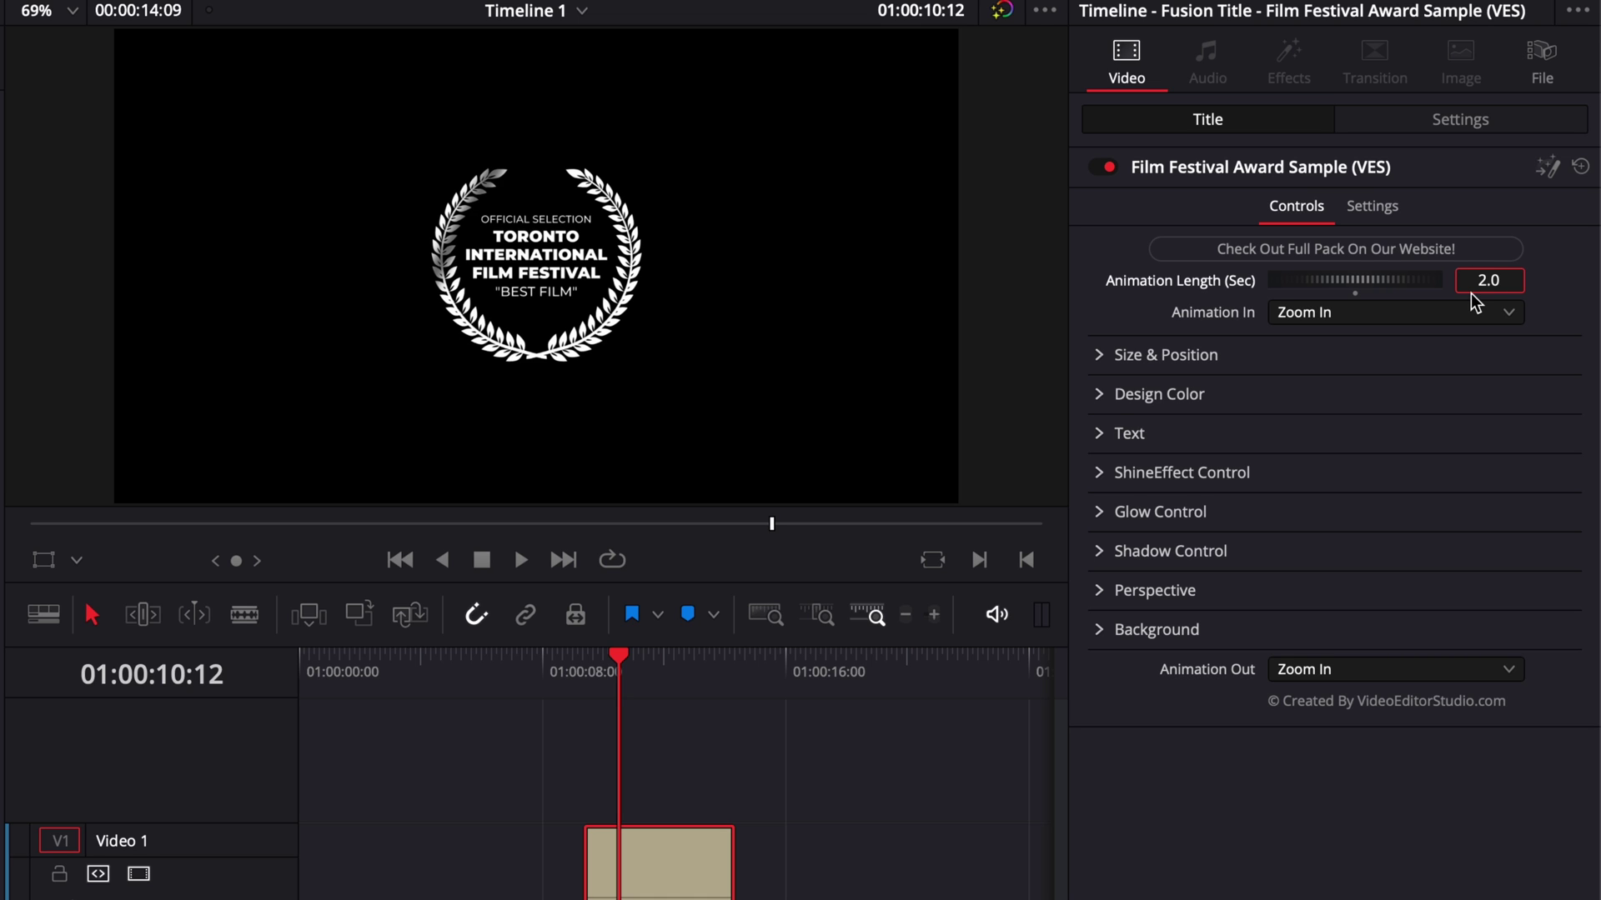
{"action": "type", "text": "2."}
{"action": "double_click", "coordinate": [1178, 280]}
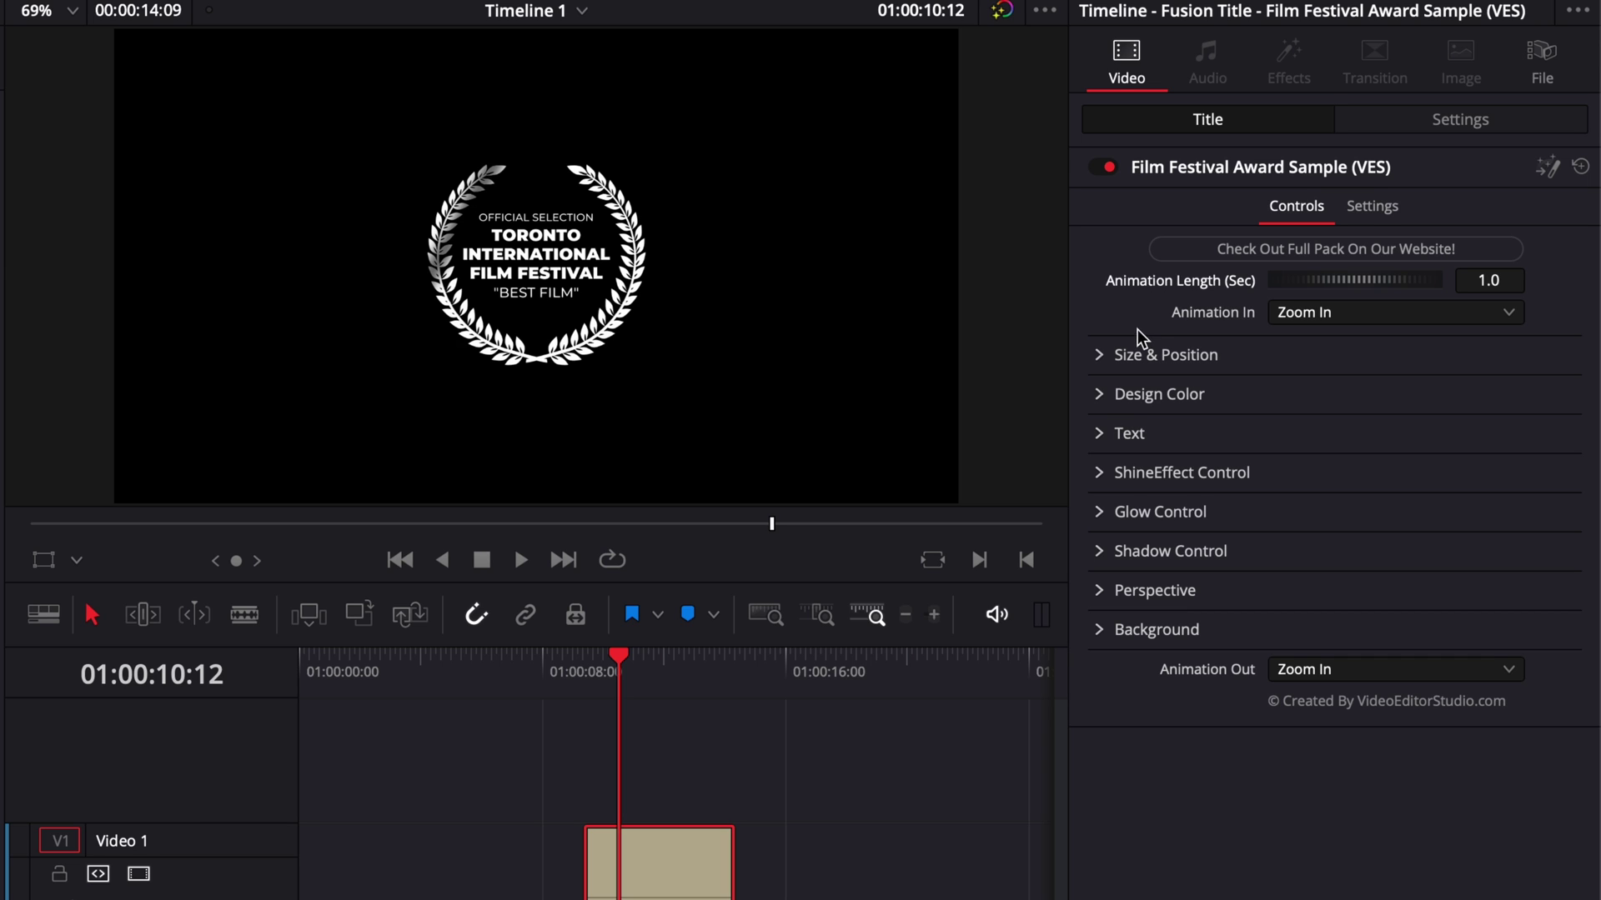
Shrink the award title to size 0.91 and check its Design Color settings.
{"action": "left_click", "coordinate": [1103, 353]}
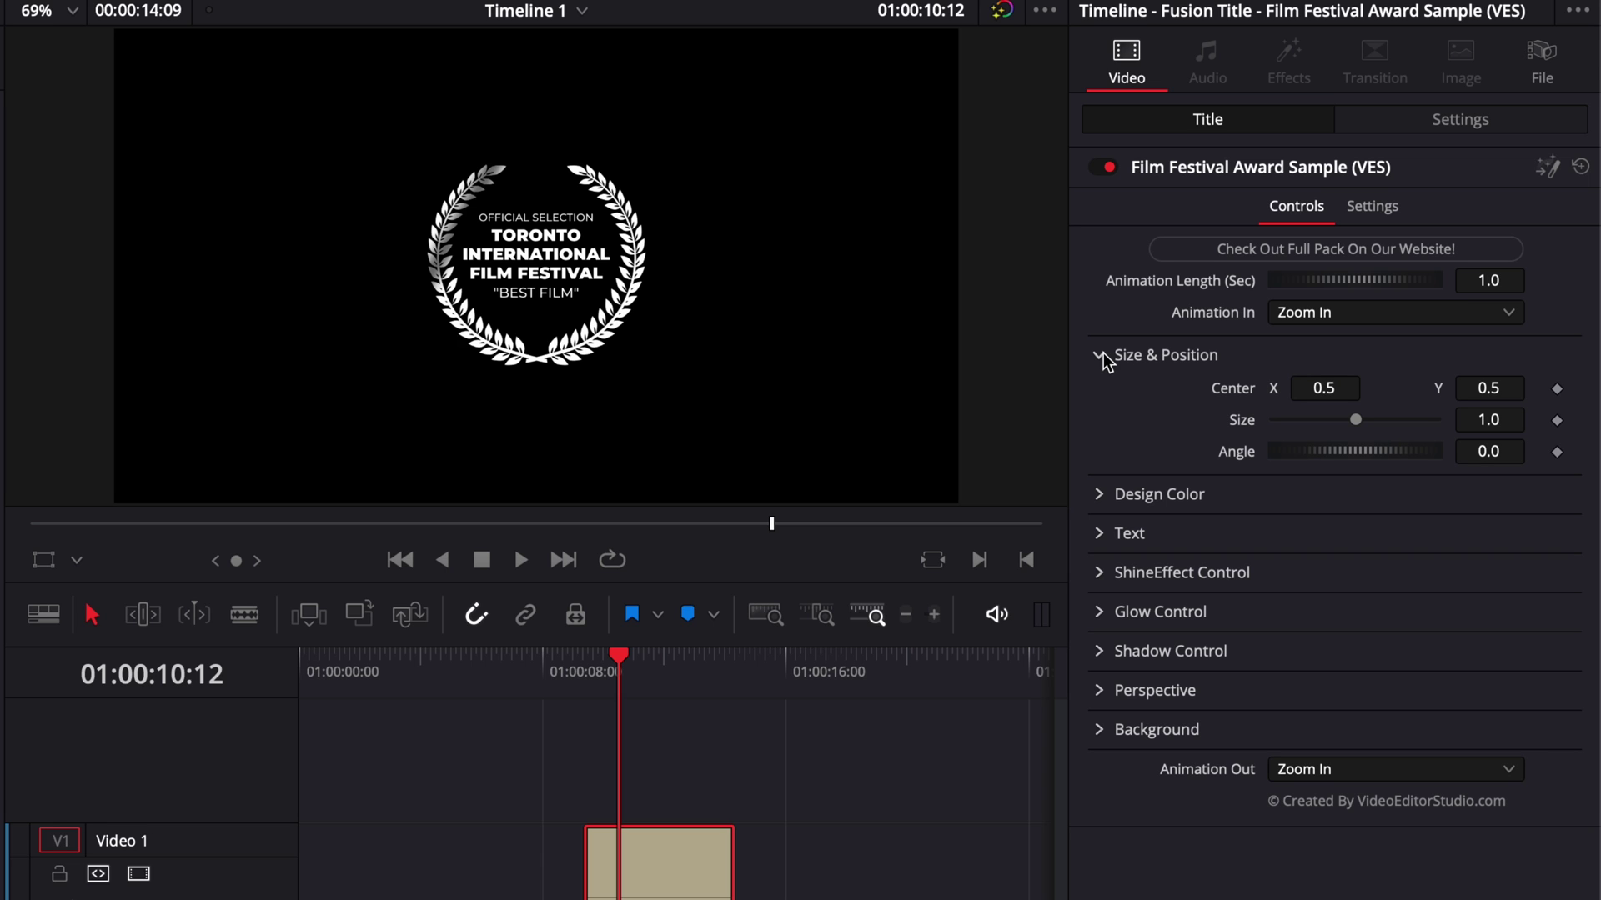
{"action": "left_click_drag", "start_coordinate": [1360, 423], "coordinate": [1352, 424]}
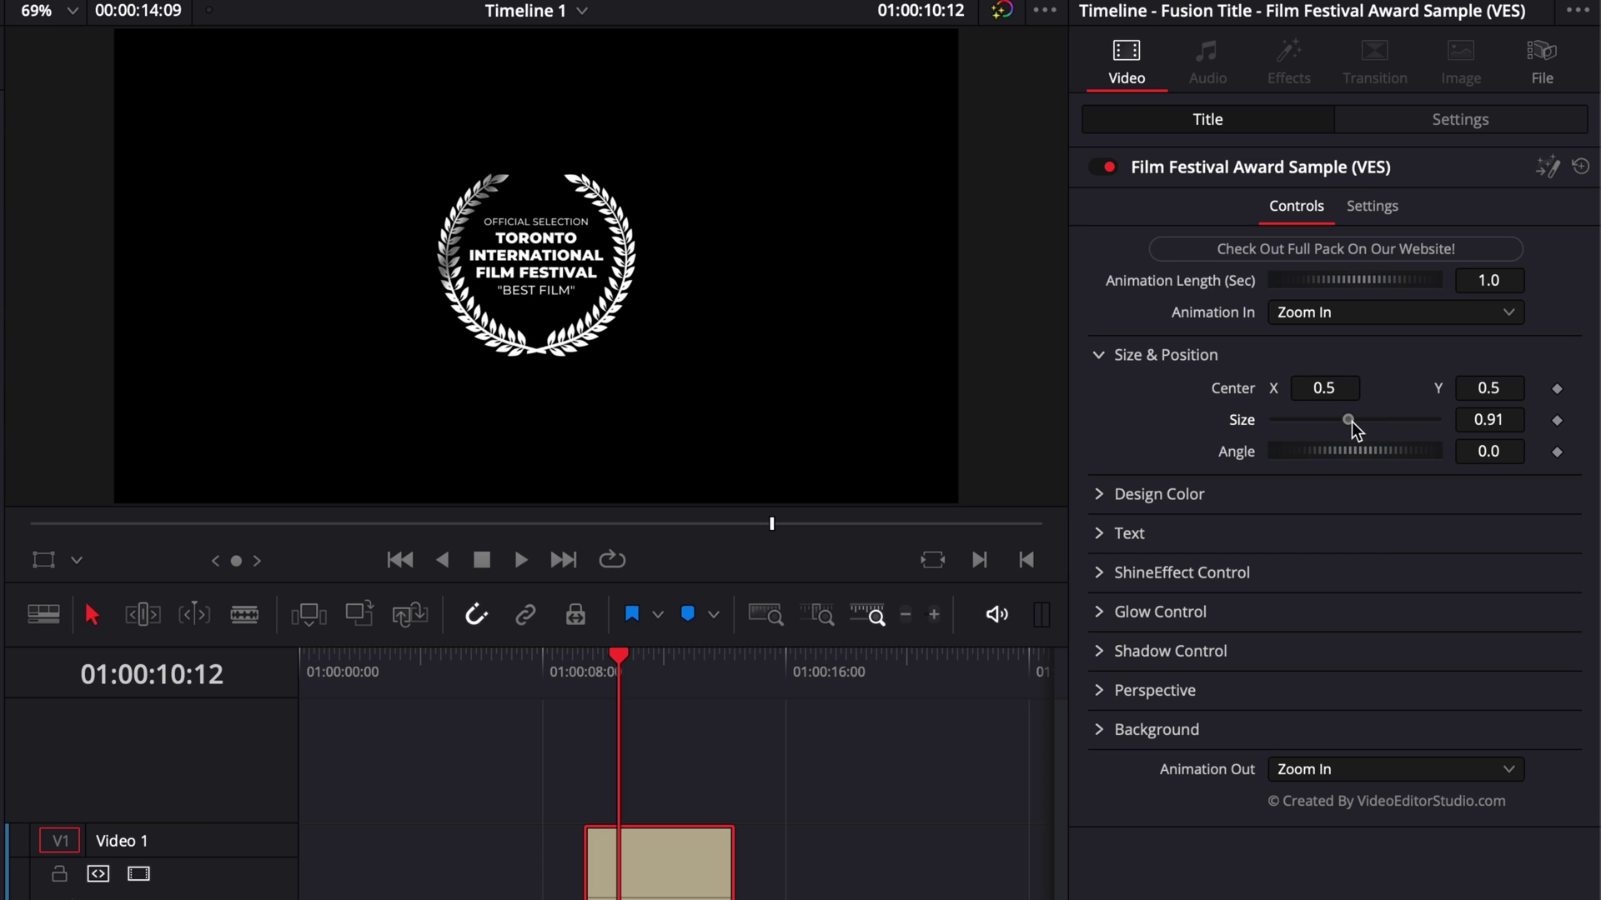
{"action": "left_click", "coordinate": [1115, 365]}
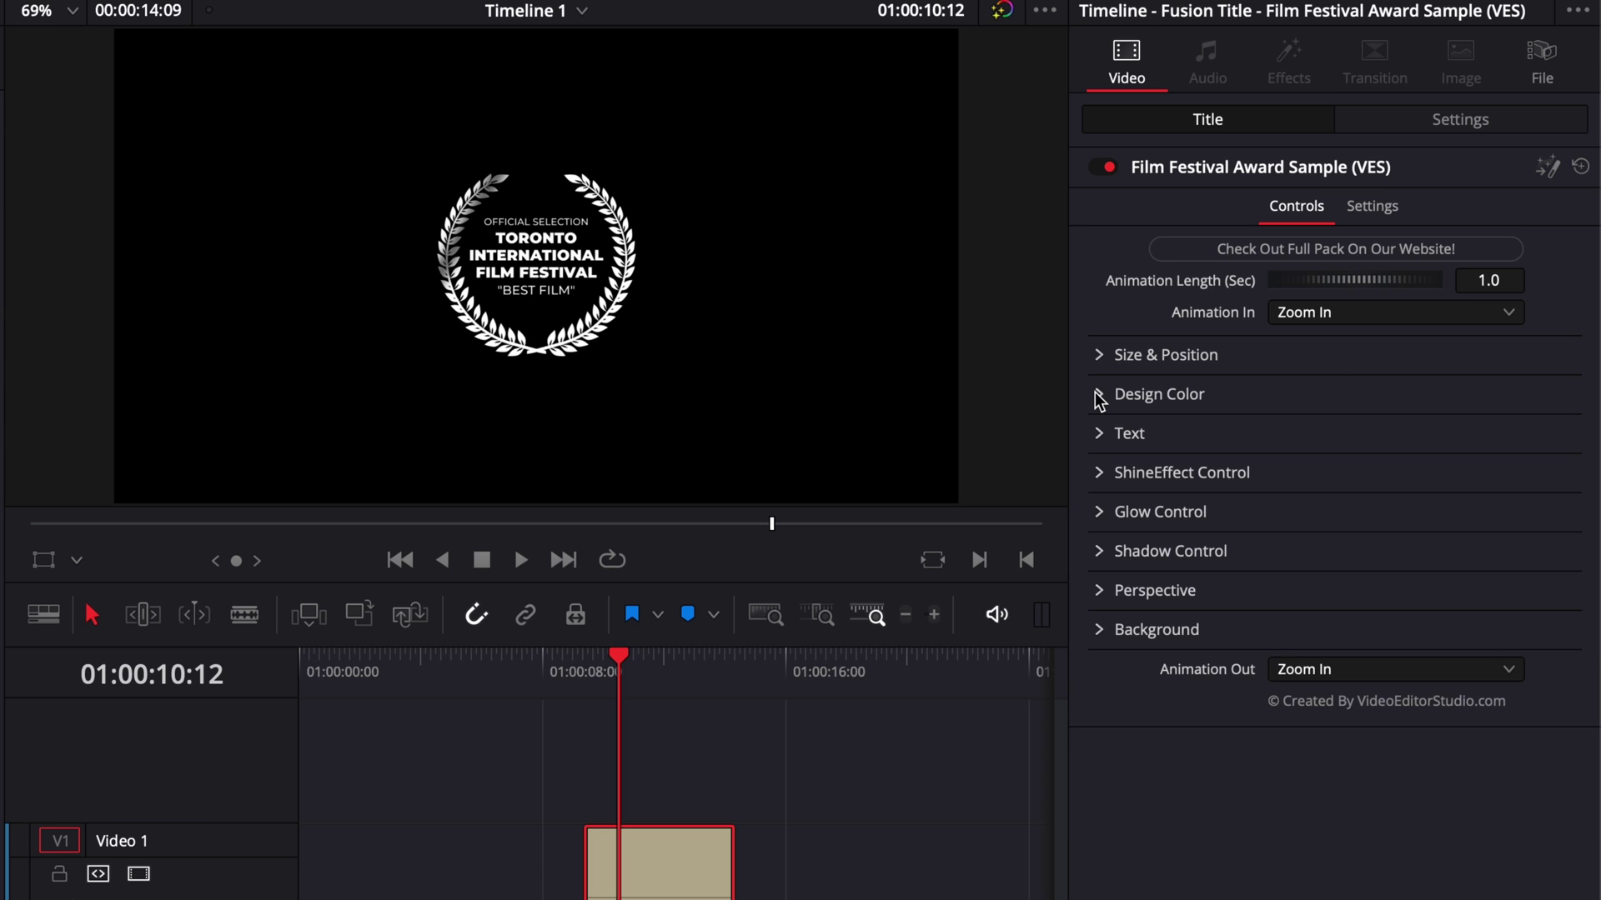
{"action": "left_click", "coordinate": [1099, 395]}
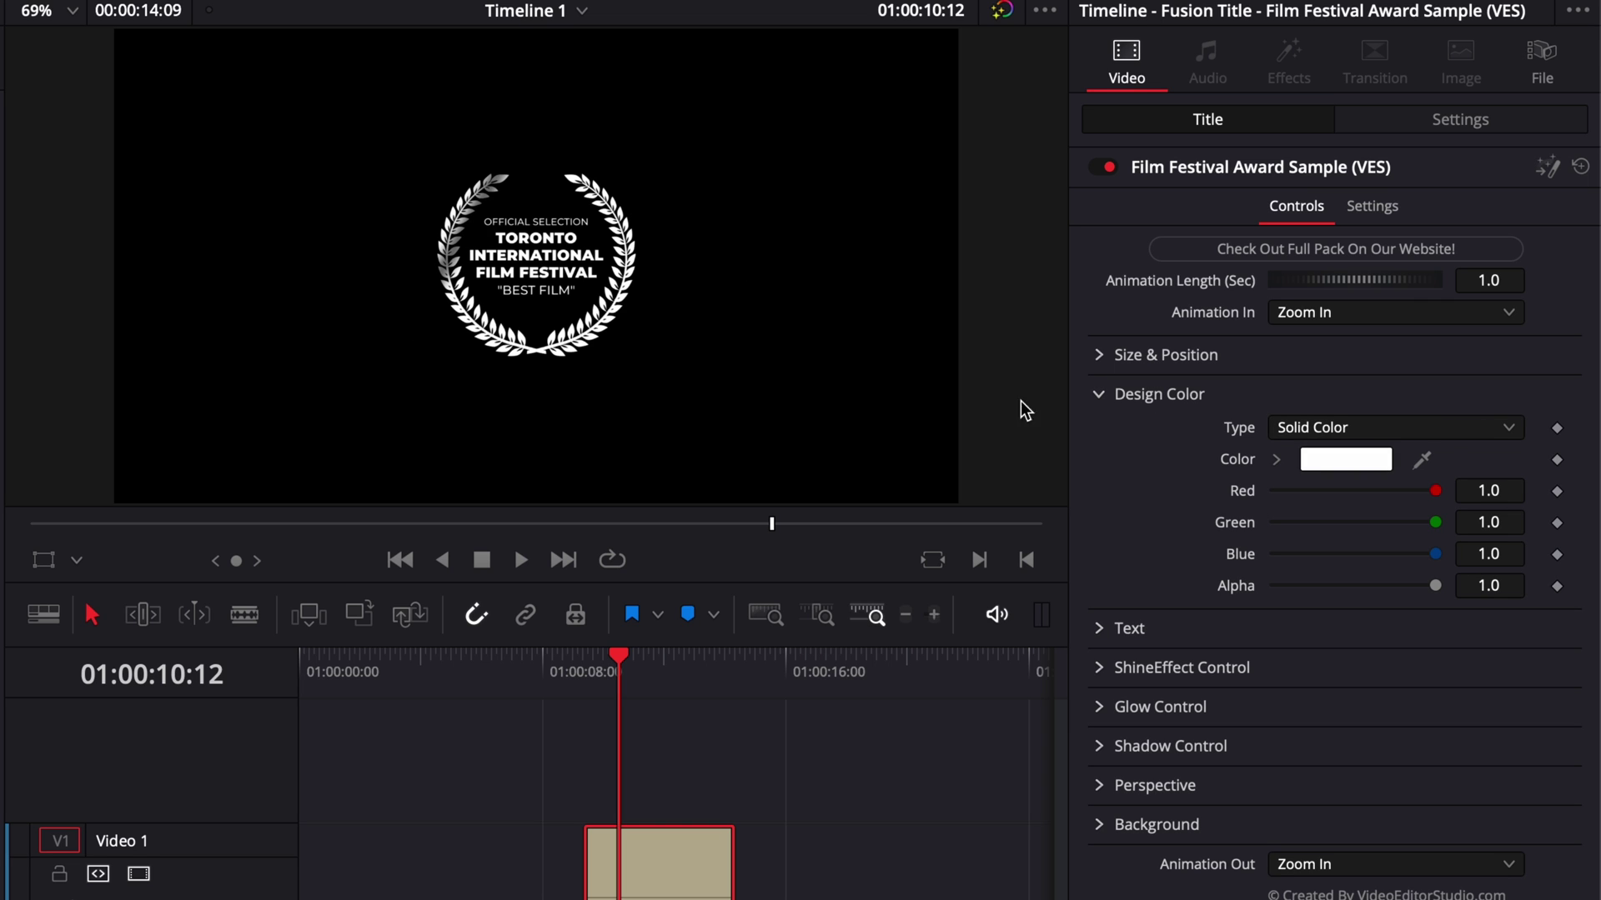
{"action": "left_click", "coordinate": [1098, 397]}
Review the title's Text settings, then return to its top-level section list.
{"action": "left_click", "coordinate": [1101, 427]}
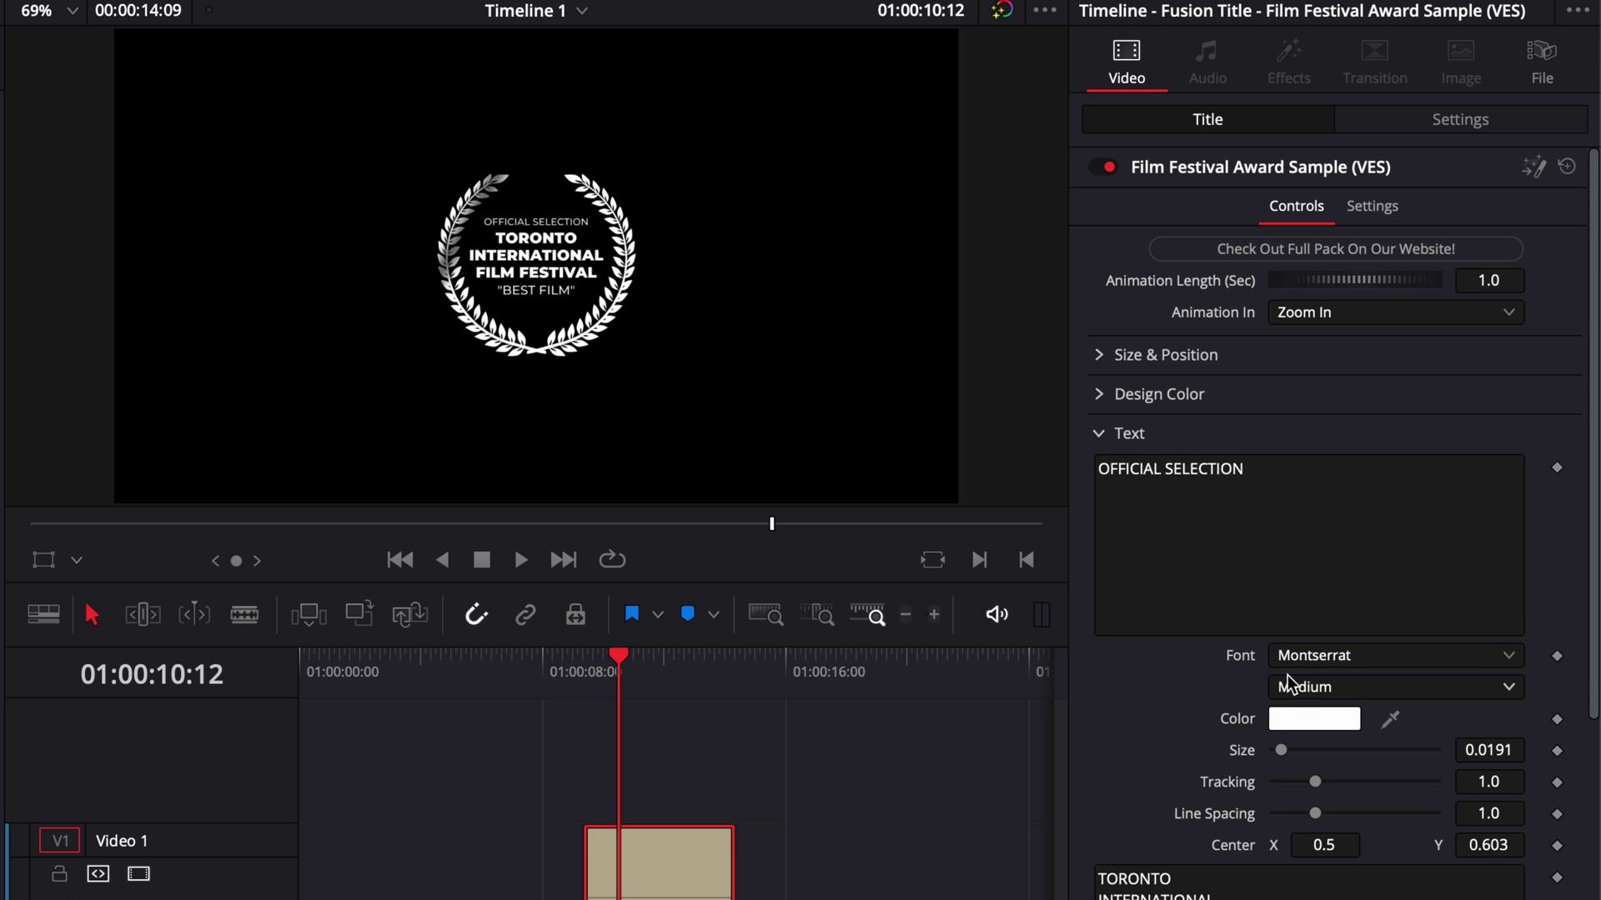
{"action": "scroll", "coordinate": [1292, 684], "scroll_direction": "down", "scroll_amount": 2}
{"action": "scroll", "coordinate": [1278, 667], "scroll_direction": "down", "scroll_amount": 1}
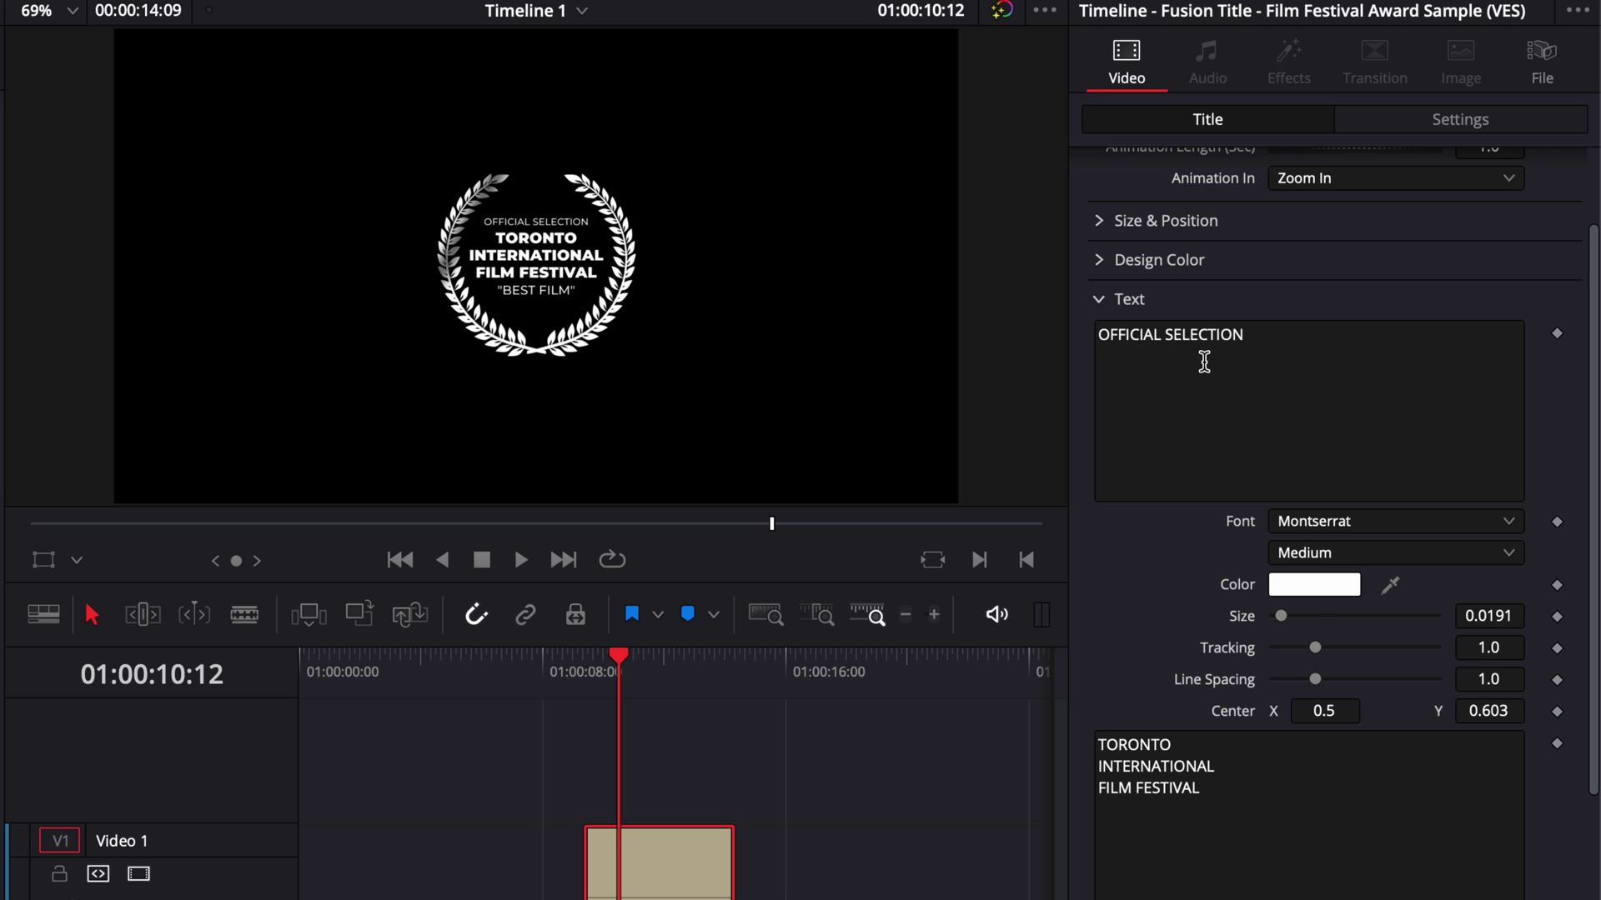
{"action": "scroll", "coordinate": [1190, 397], "scroll_direction": "down", "scroll_amount": 3}
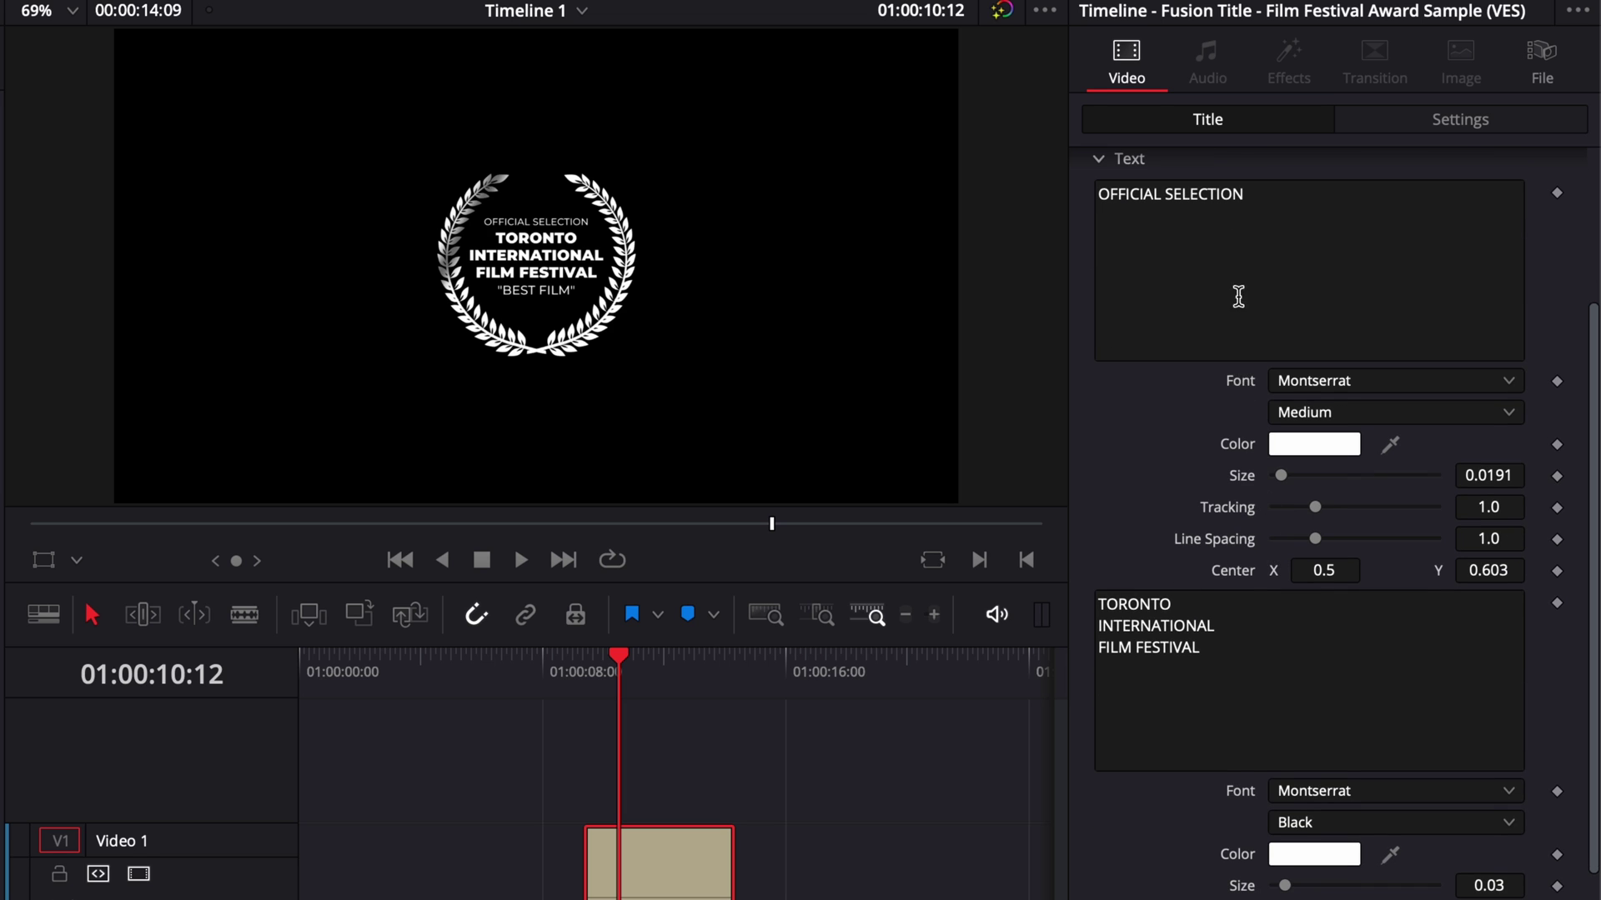
{"action": "scroll", "coordinate": [1215, 743], "scroll_direction": "down", "scroll_amount": 2}
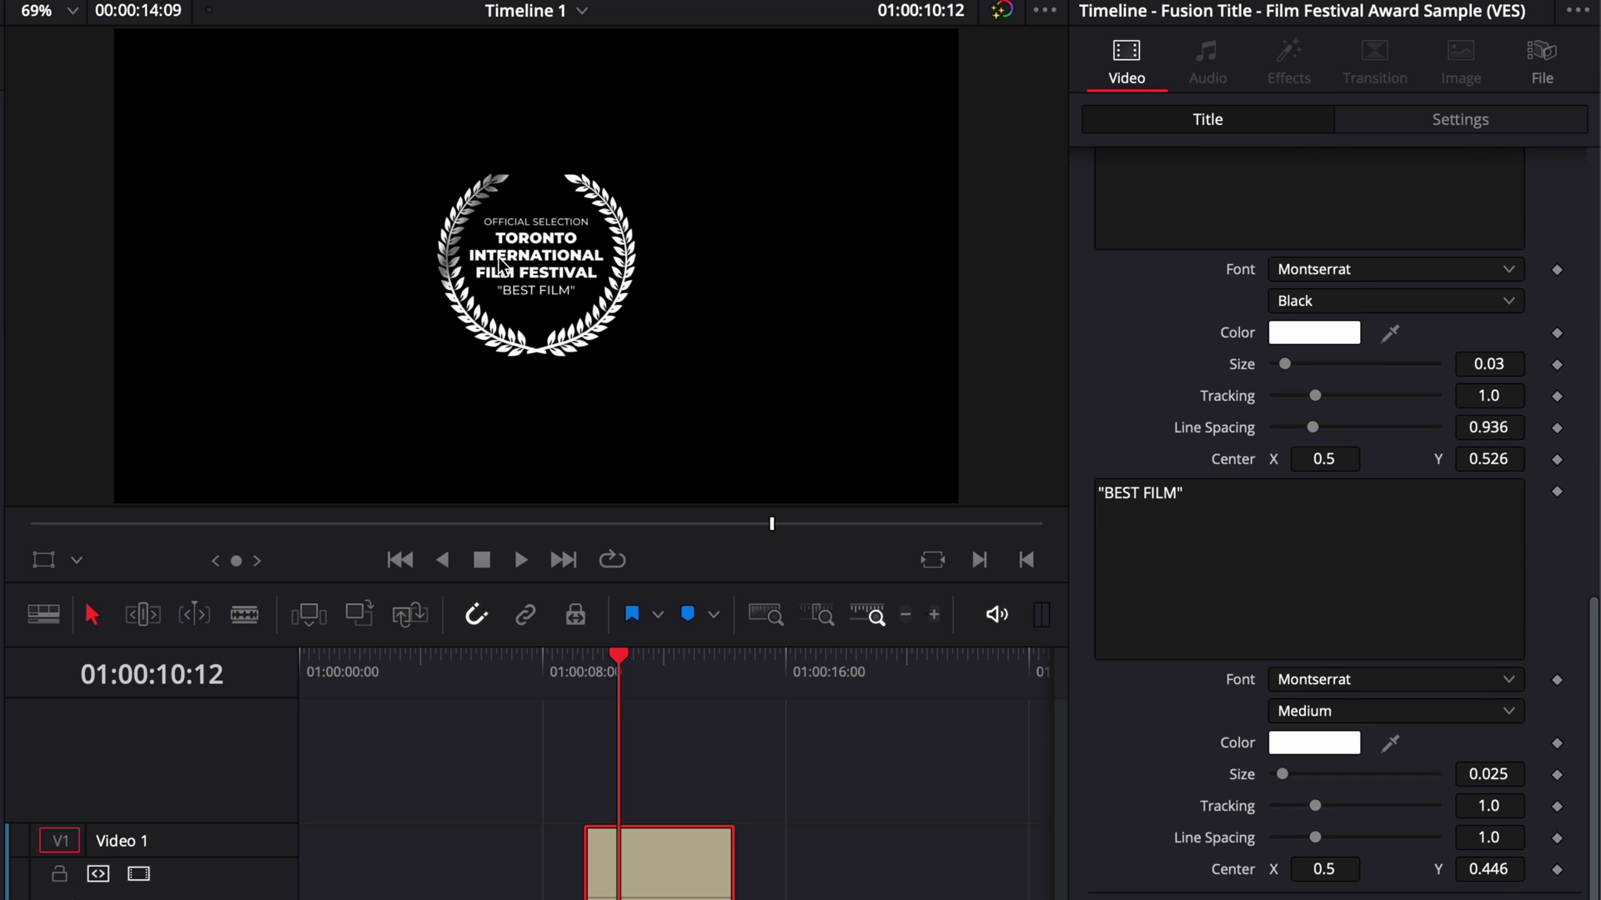
{"action": "left_click", "coordinate": [548, 350]}
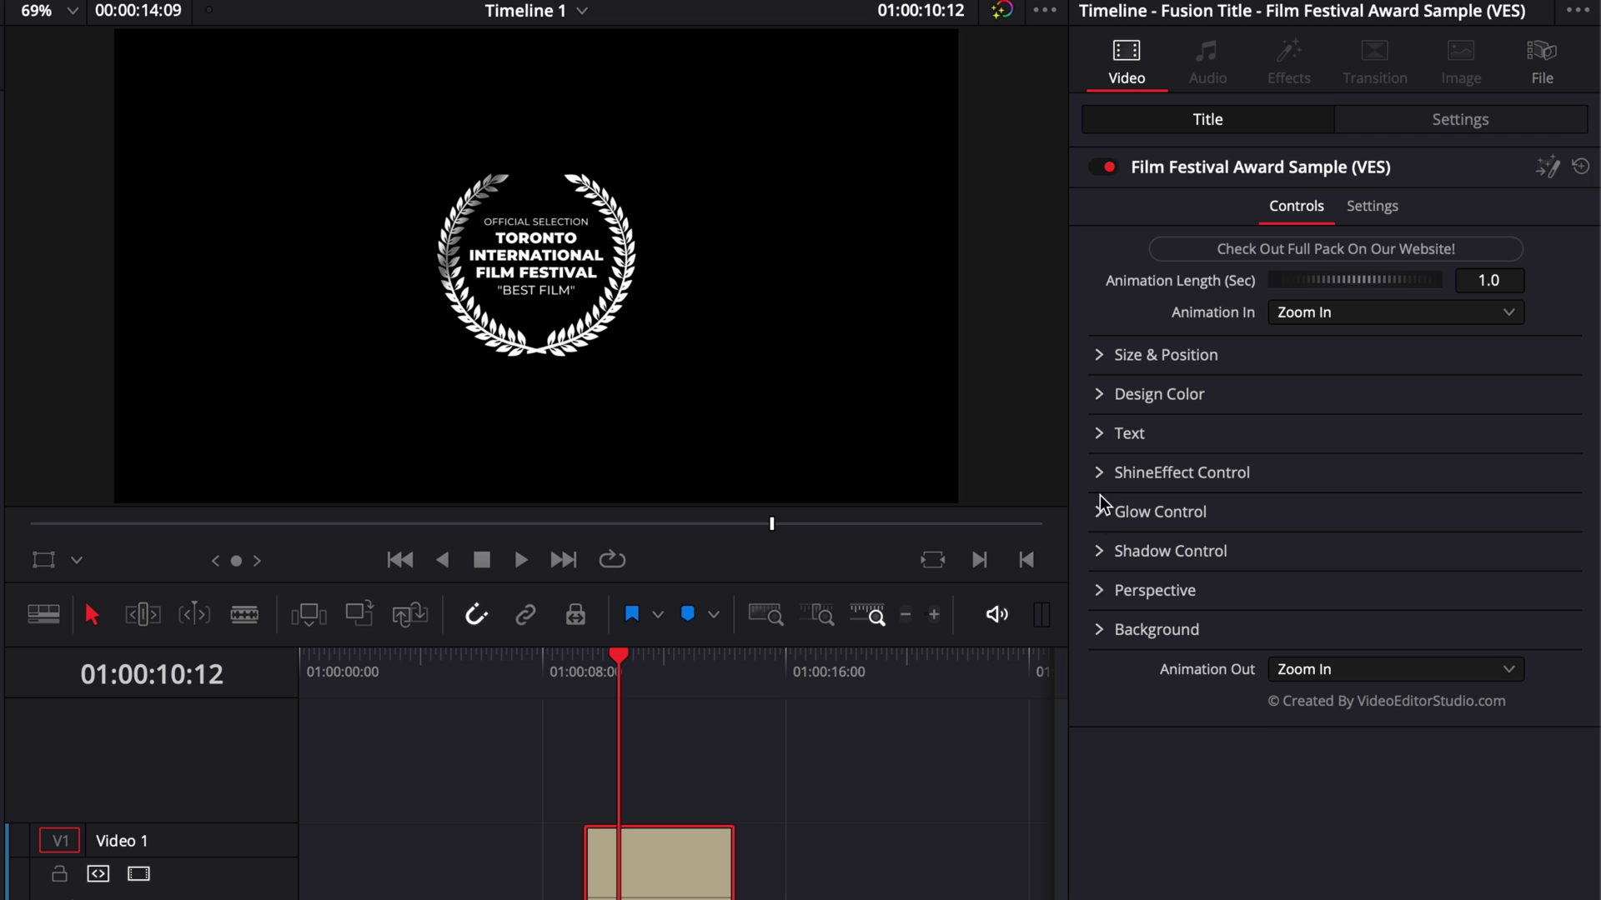
{"action": "left_click", "coordinate": [1098, 474]}
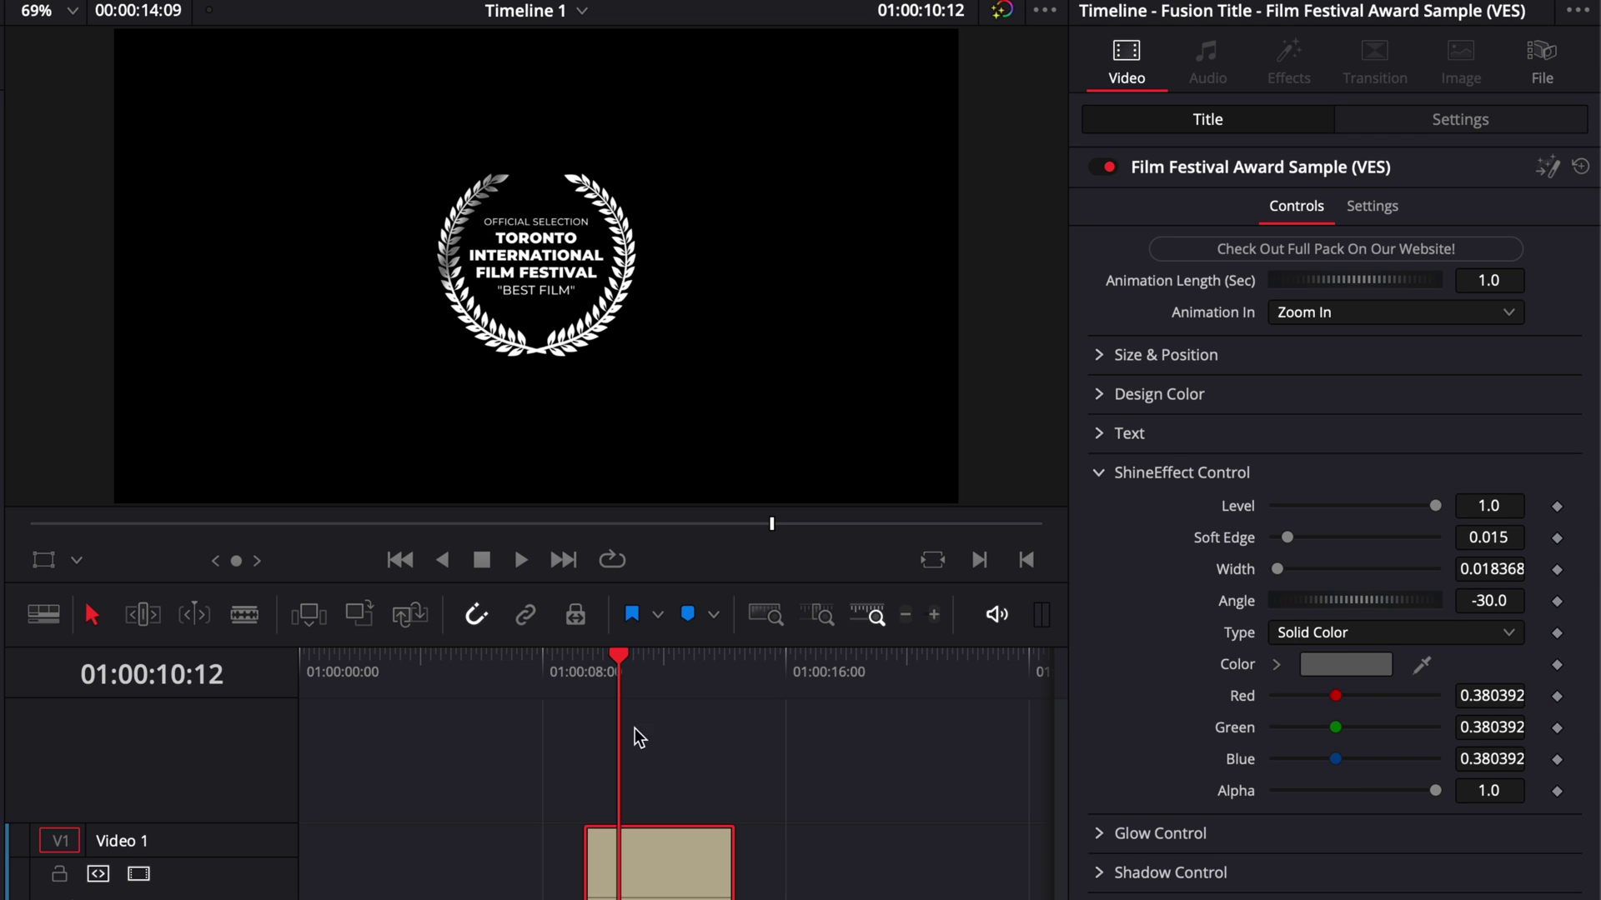
Preview the title and keep the shine's grey colour and Solid Color type unchanged.
{"action": "mouse_move", "coordinate": [653, 680]}
{"action": "left_mouse_down"}
{"action": "mouse_move", "coordinate": [678, 674]}
{"action": "mouse_move", "coordinate": [622, 672]}
{"action": "mouse_move", "coordinate": [665, 674]}
{"action": "mouse_move", "coordinate": [635, 673]}
{"action": "left_mouse_up"}
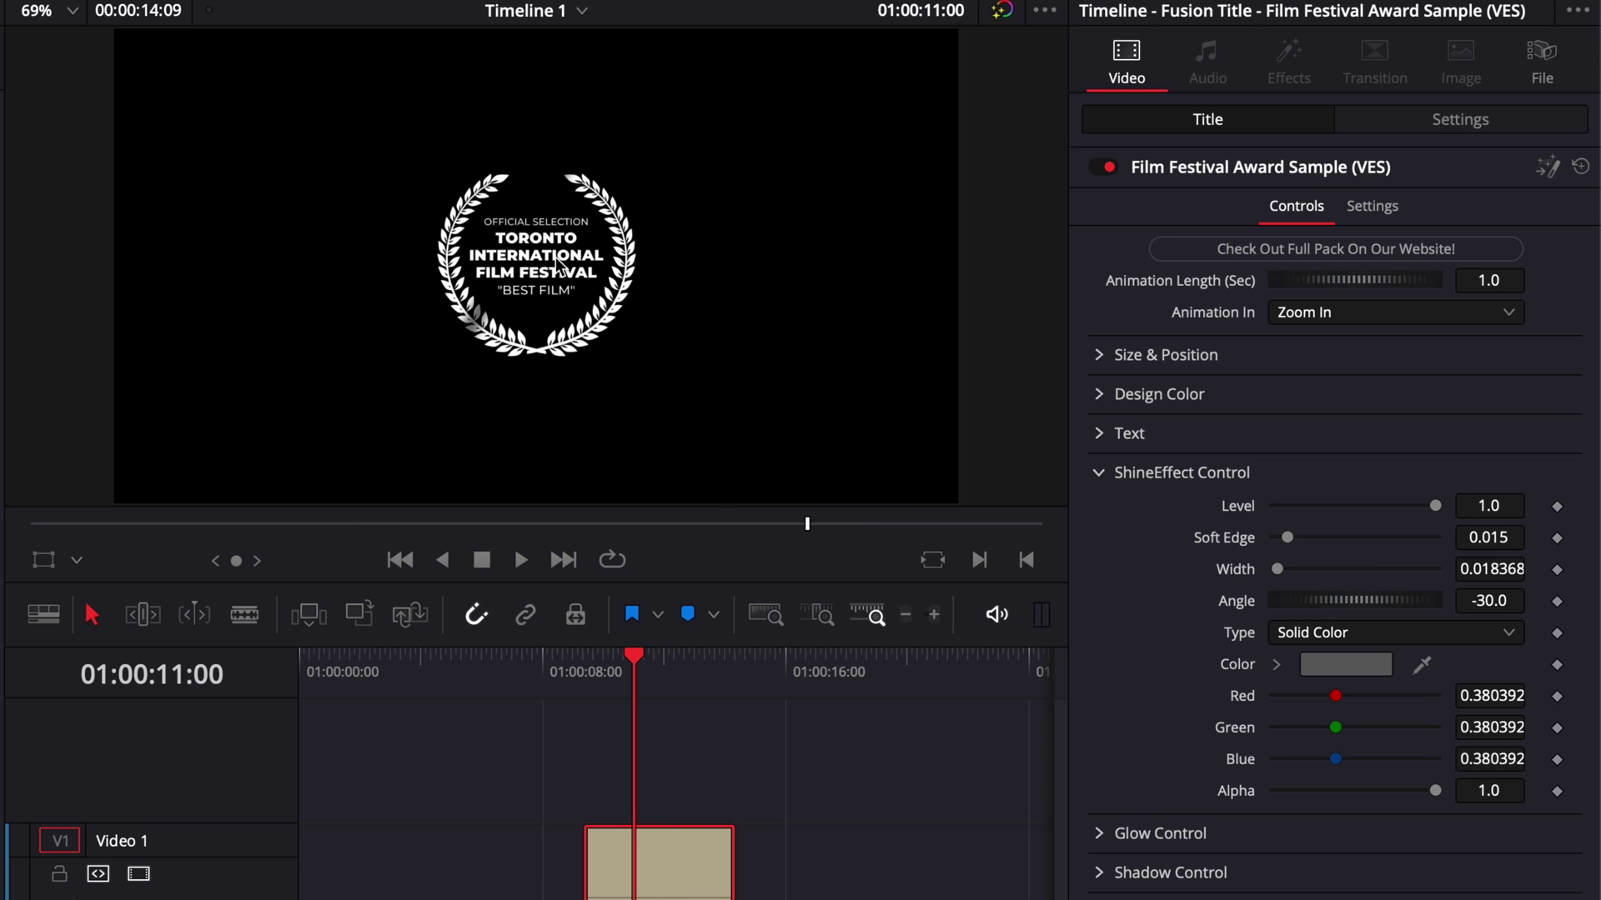
{"action": "left_click", "coordinate": [1344, 669]}
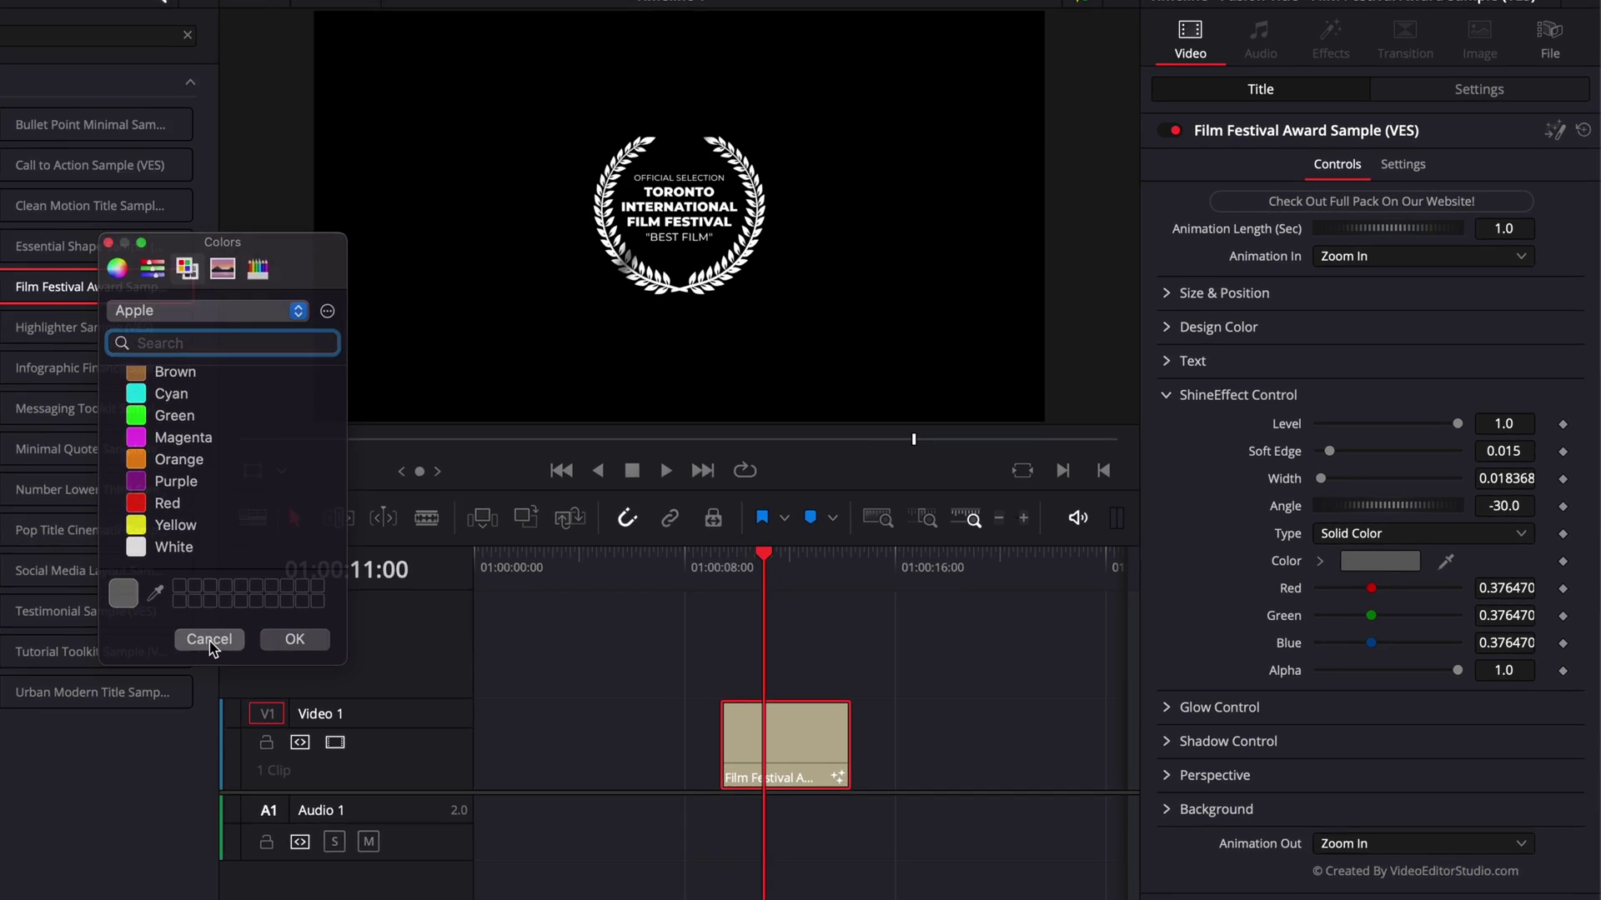
{"action": "left_click", "coordinate": [426, 623]}
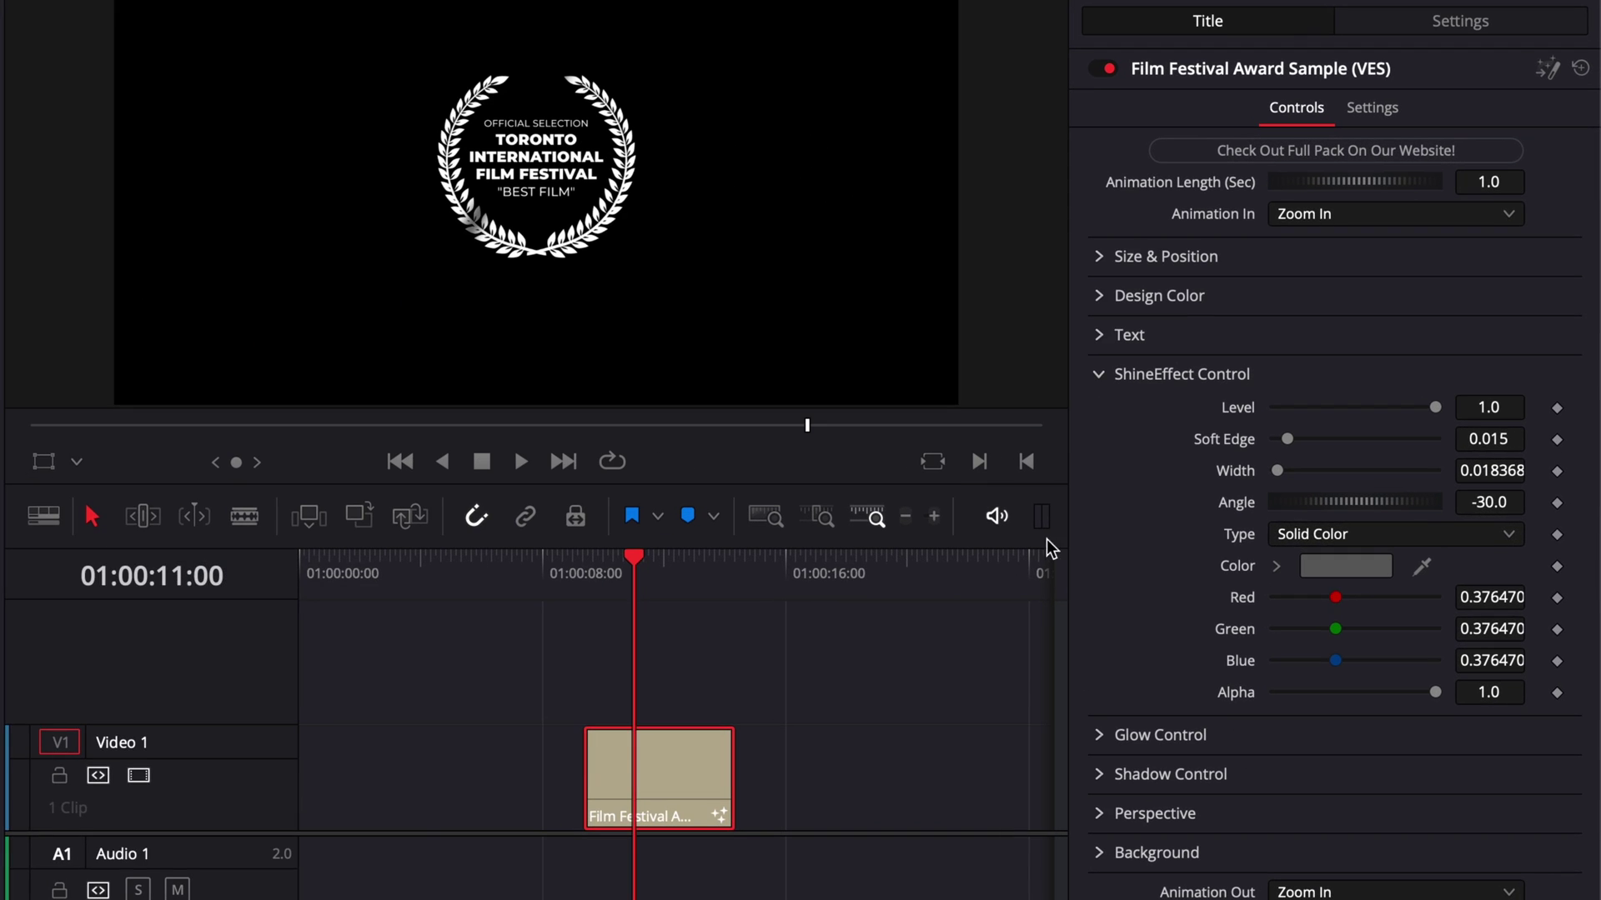
{"action": "left_click", "coordinate": [1370, 538]}
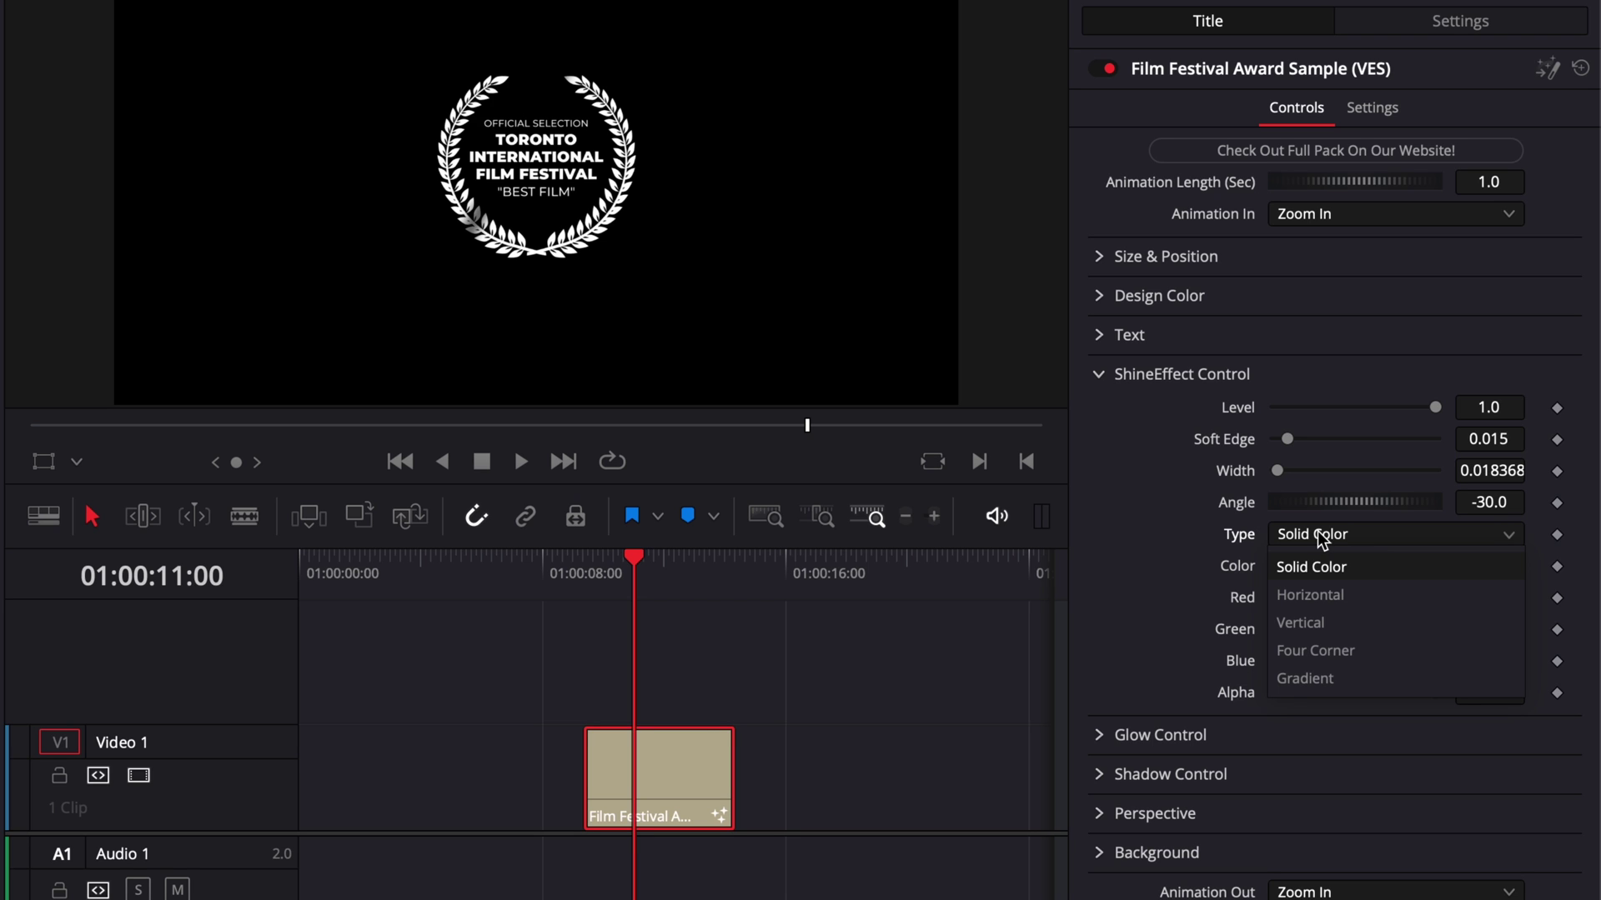
{"action": "left_click", "coordinate": [1104, 368]}
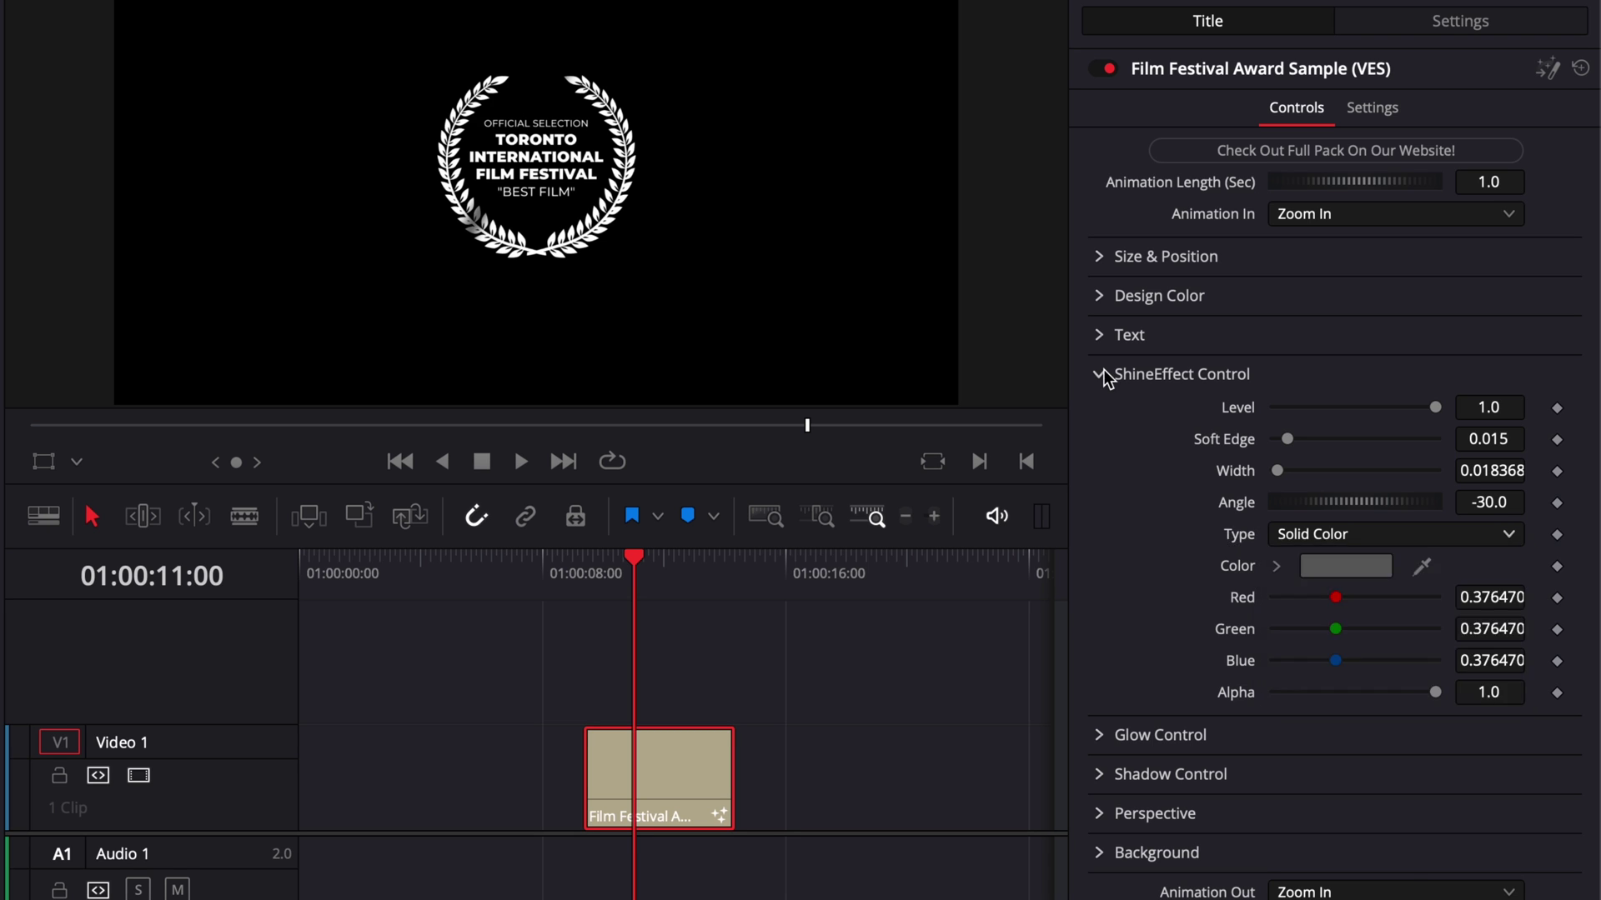
{"action": "left_click", "coordinate": [1103, 372]}
Set the title's glow to Glow Size 45.7 and Glow 0.78.
{"action": "left_click", "coordinate": [1097, 415]}
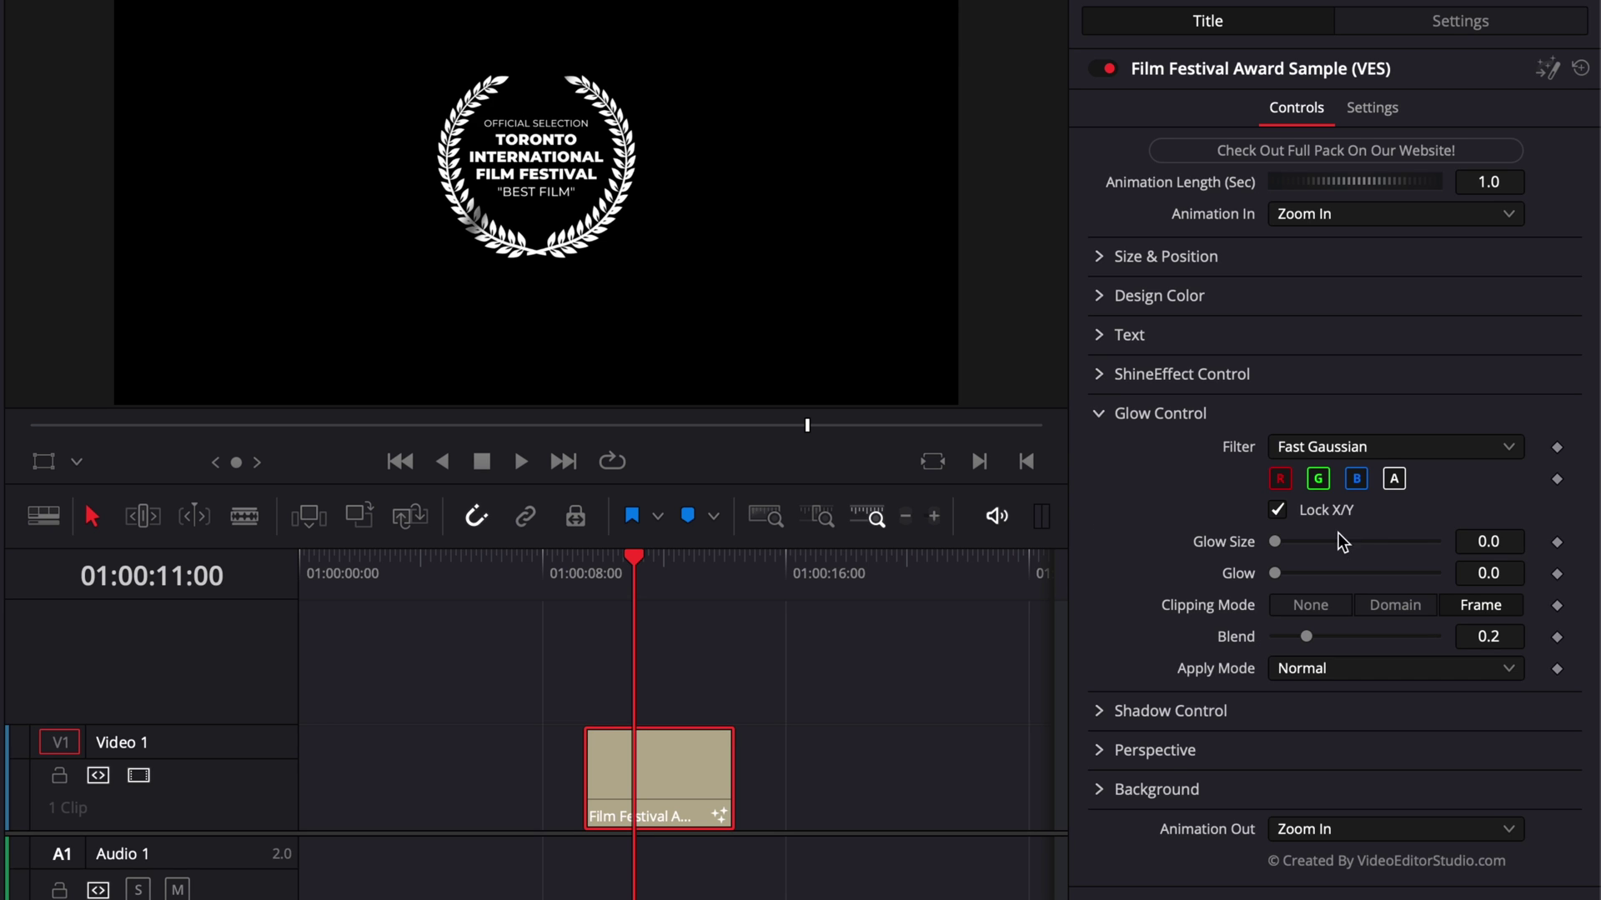
{"action": "left_click_drag", "start_coordinate": [1275, 543], "coordinate": [1423, 587]}
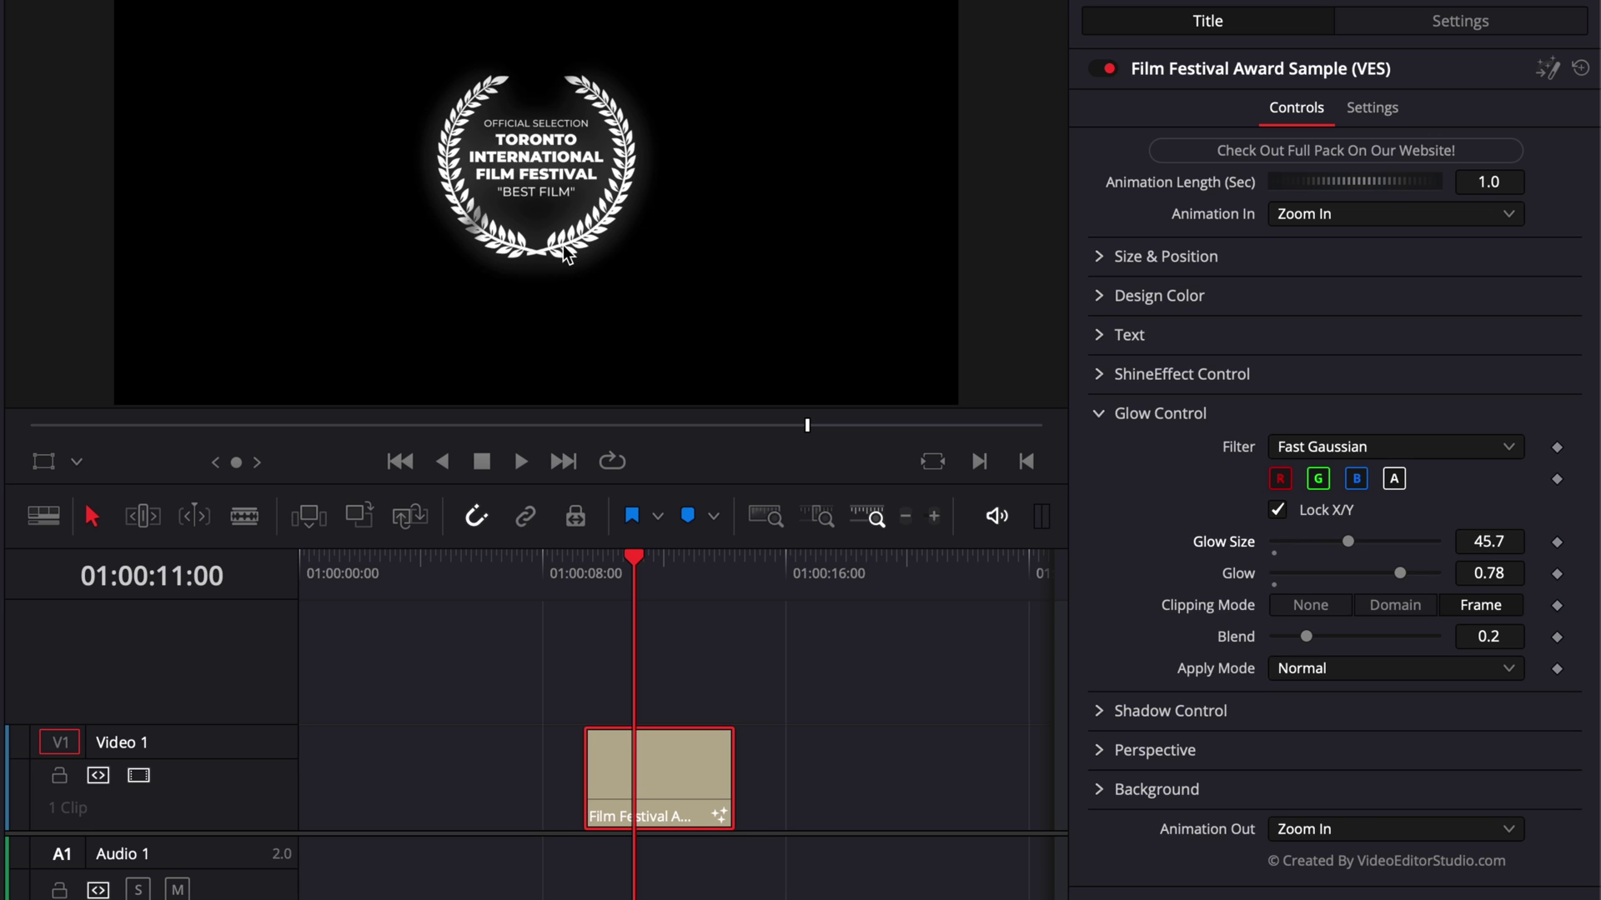
{"action": "left_click", "coordinate": [1106, 424]}
{"action": "left_click", "coordinate": [1100, 454]}
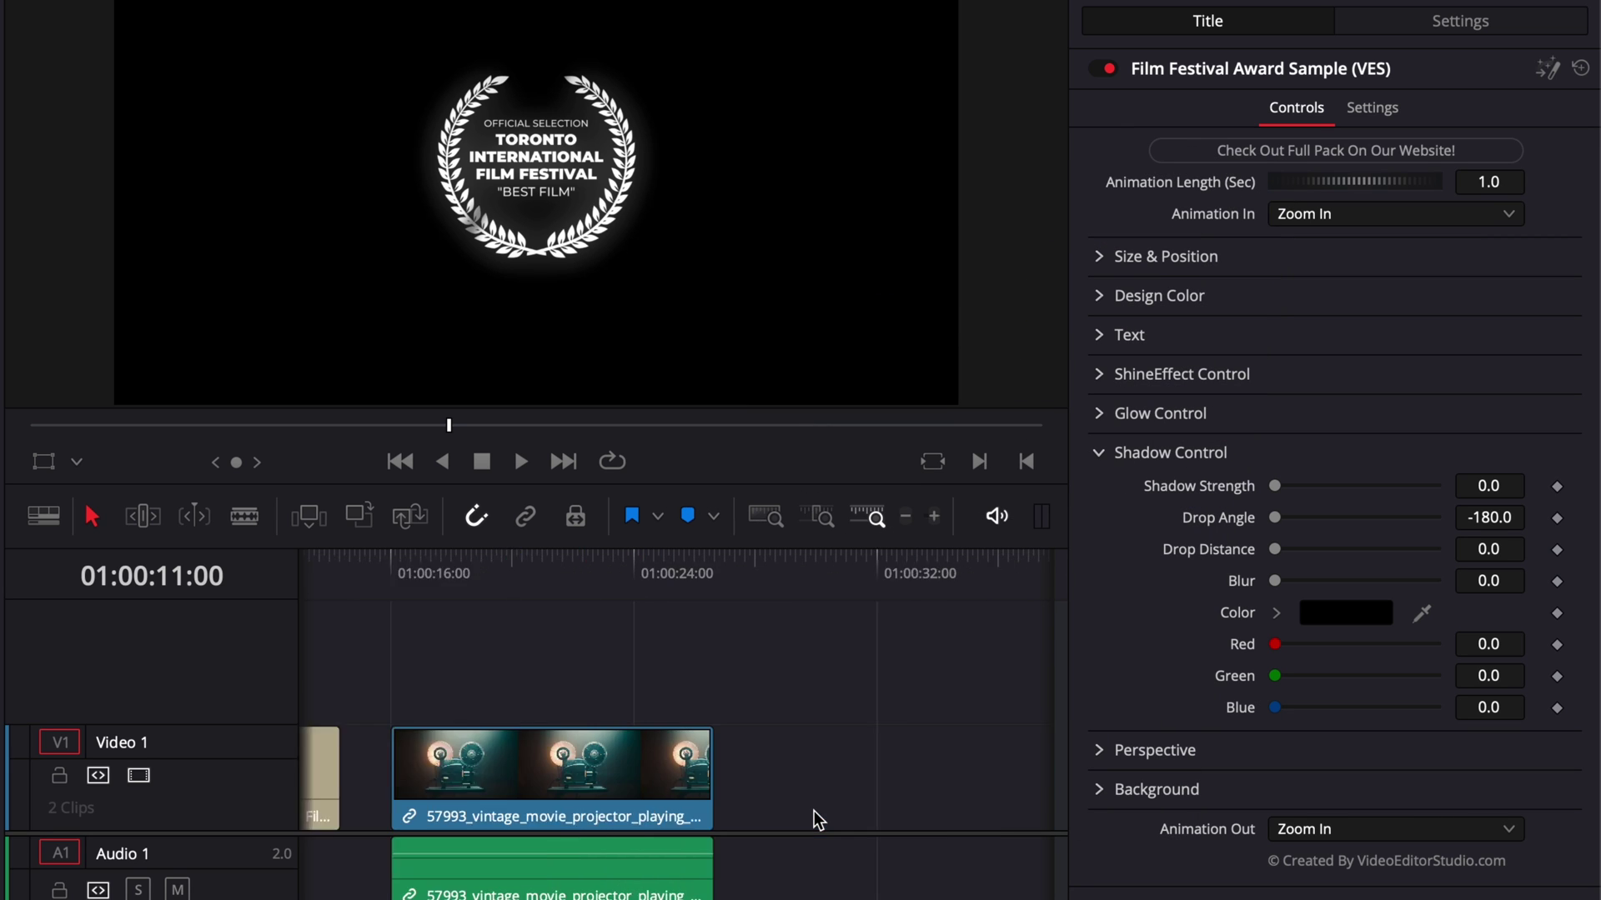
Move the title clip onto Video 2 above the projector footage and park the playhead there.
{"action": "scroll", "coordinate": [813, 810], "scroll_direction": "left", "scroll_amount": 3}
{"action": "left_click_drag", "start_coordinate": [593, 787], "coordinate": [793, 677]}
{"action": "left_click", "coordinate": [787, 589]}
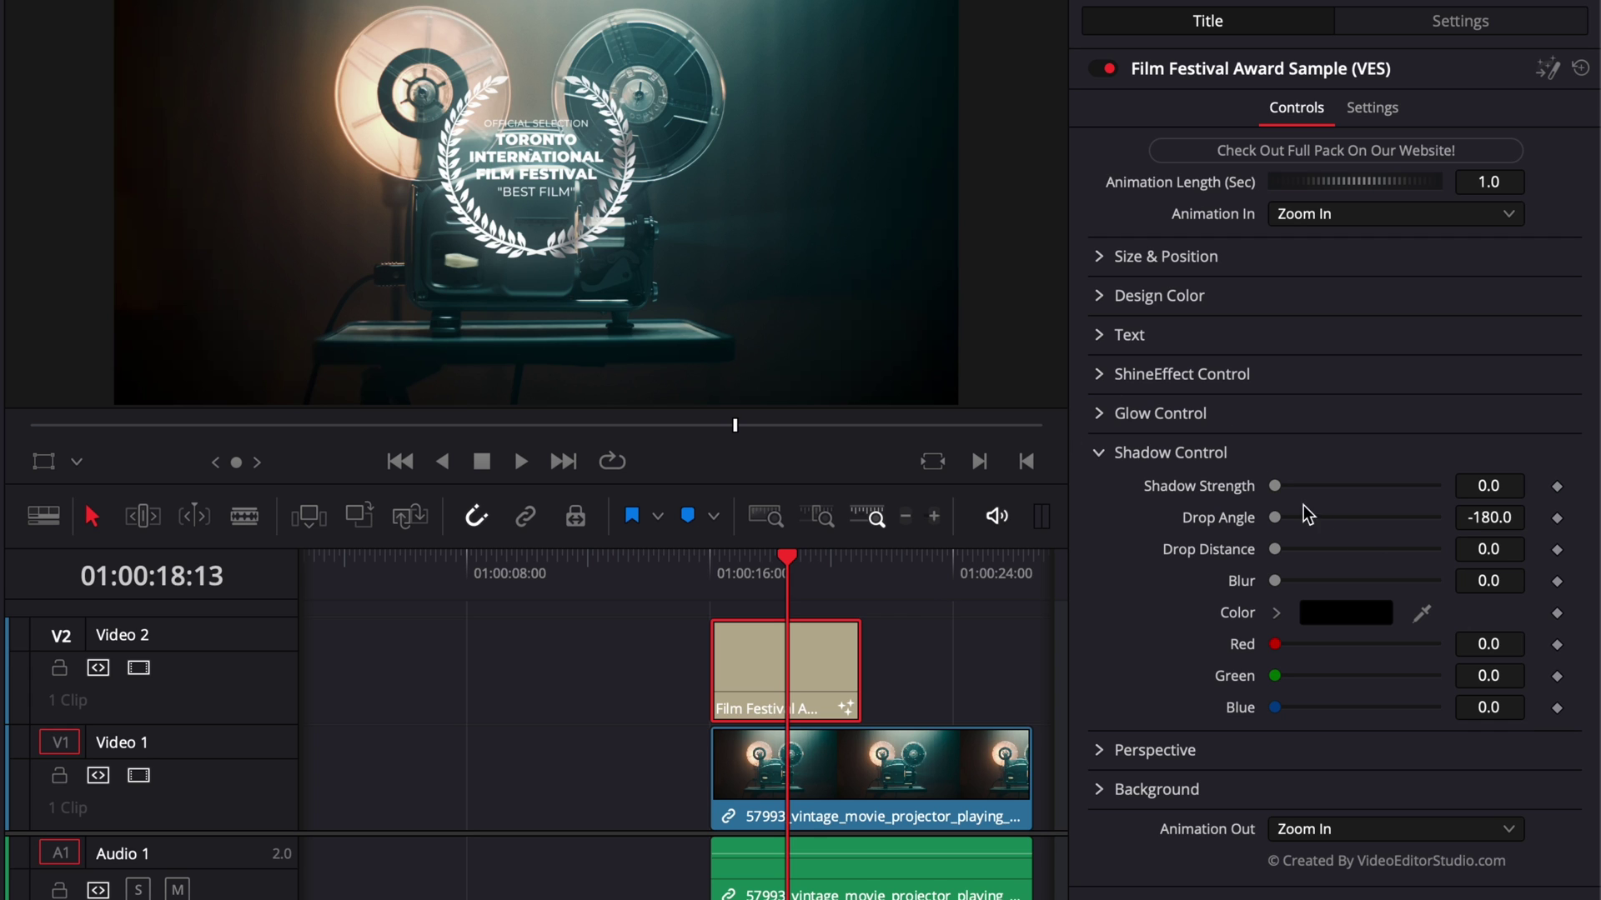
Give the title a shadow: strength 0.874, angle -3.0, distance 0.0488, blur 0.504.
{"action": "left_click_drag", "start_coordinate": [1275, 490], "coordinate": [1319, 537]}
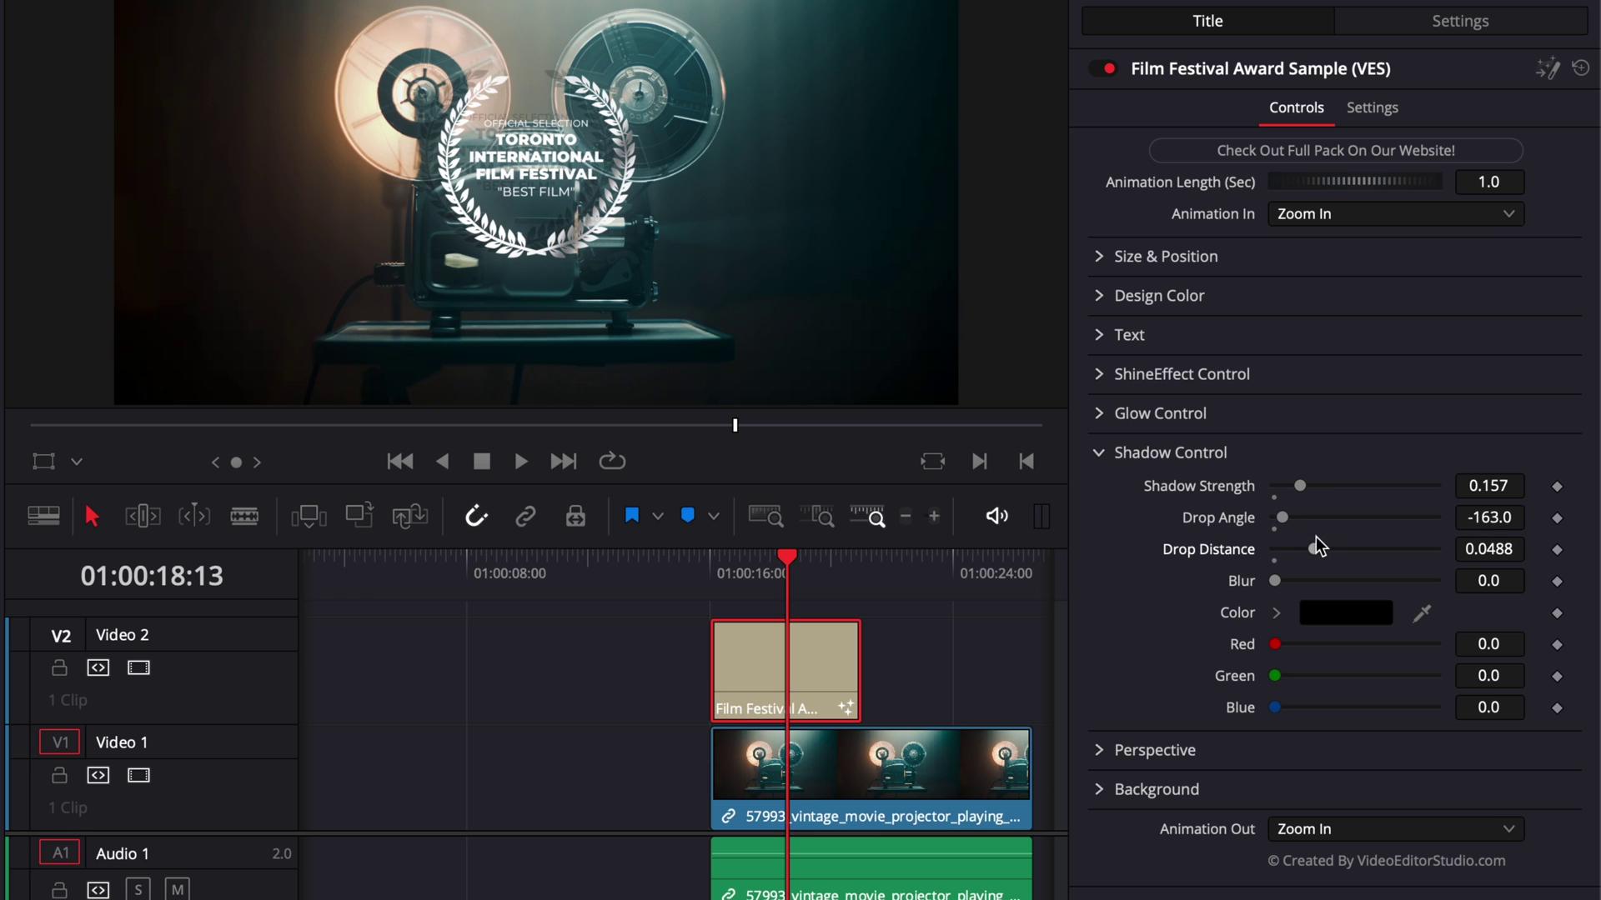
{"action": "left_click_drag", "start_coordinate": [1284, 517], "coordinate": [1353, 545]}
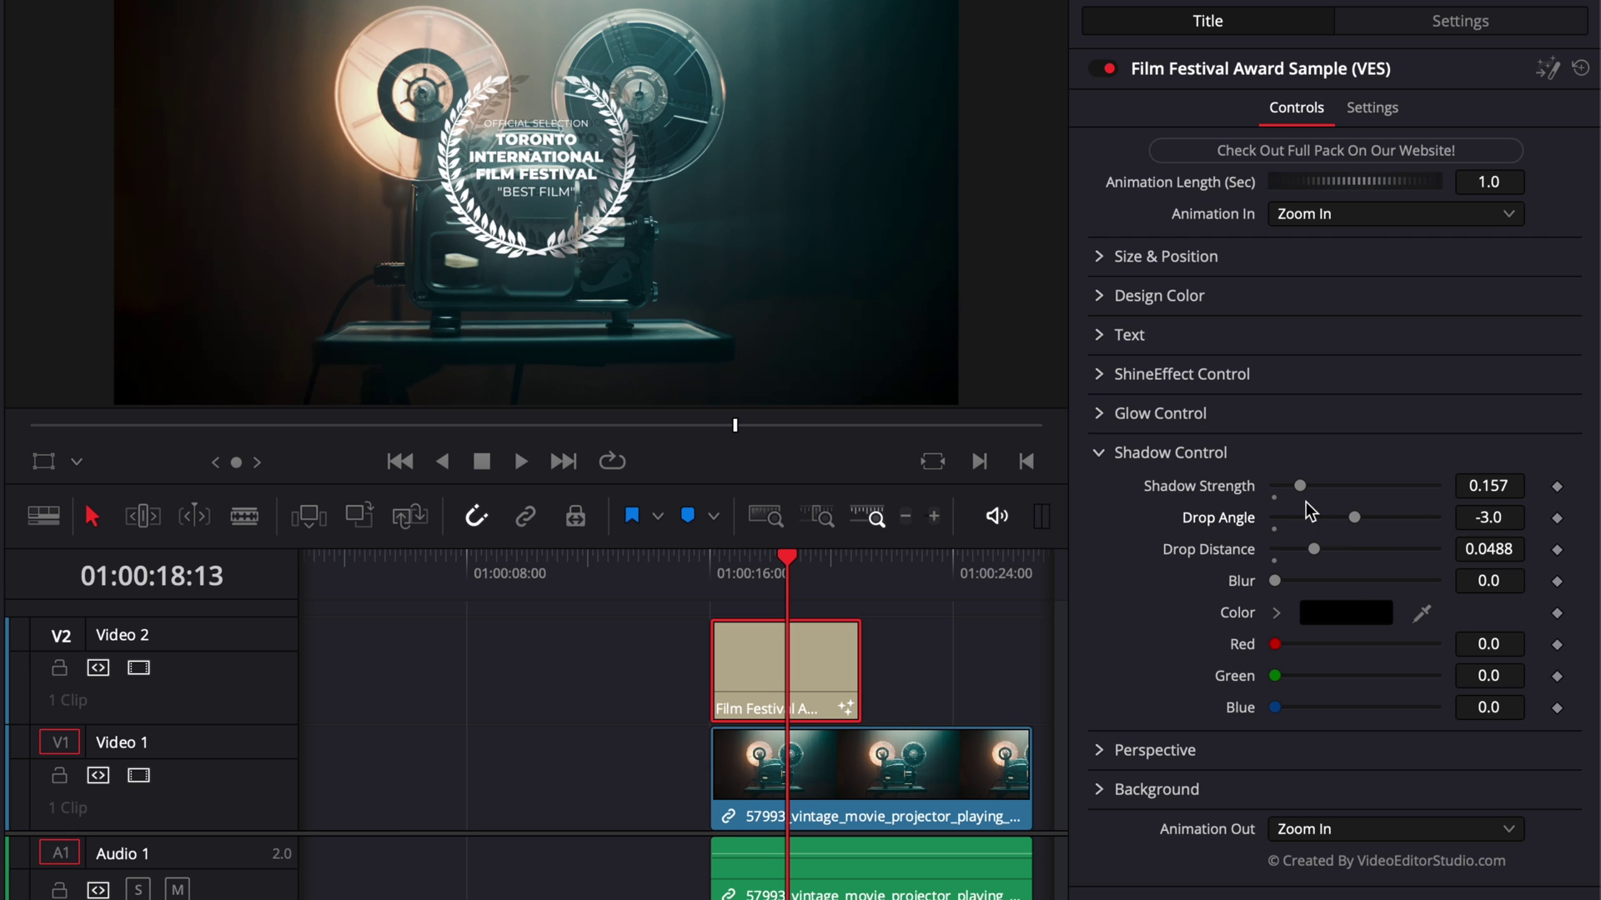
{"action": "left_click_drag", "start_coordinate": [1299, 487], "coordinate": [1424, 500]}
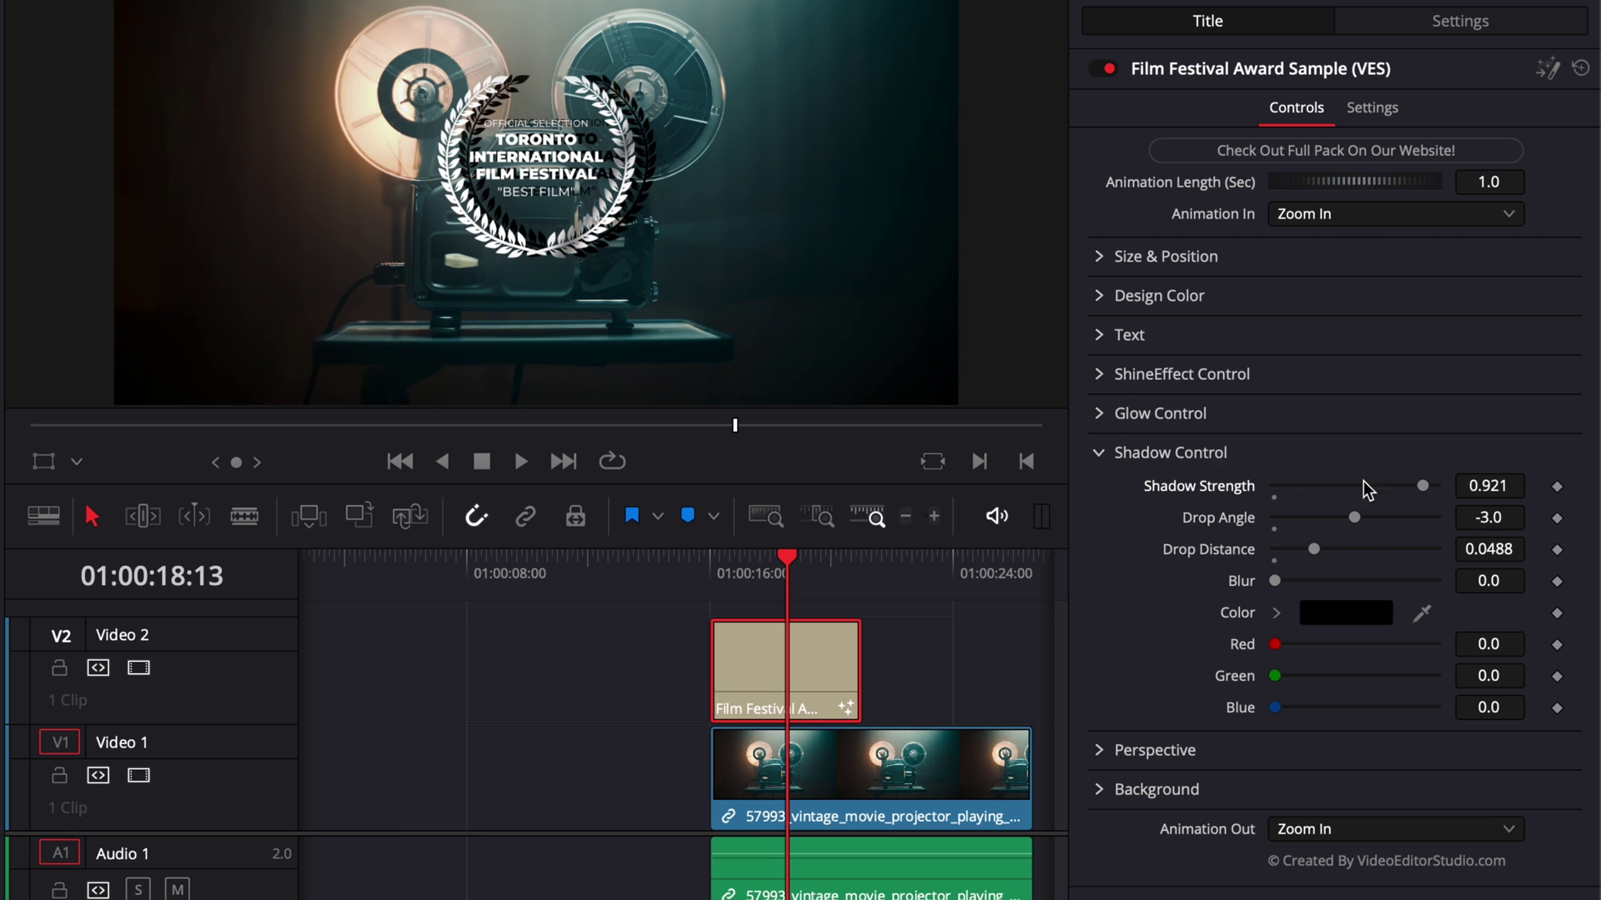
{"action": "mouse_move", "coordinate": [1423, 486]}
{"action": "left_mouse_down"}
{"action": "mouse_move", "coordinate": [1297, 488]}
{"action": "mouse_move", "coordinate": [1433, 499]}
{"action": "mouse_move", "coordinate": [1294, 503]}
{"action": "mouse_move", "coordinate": [1422, 503]}
{"action": "left_mouse_up"}
{"action": "left_click_drag", "start_coordinate": [1277, 582], "coordinate": [1358, 586]}
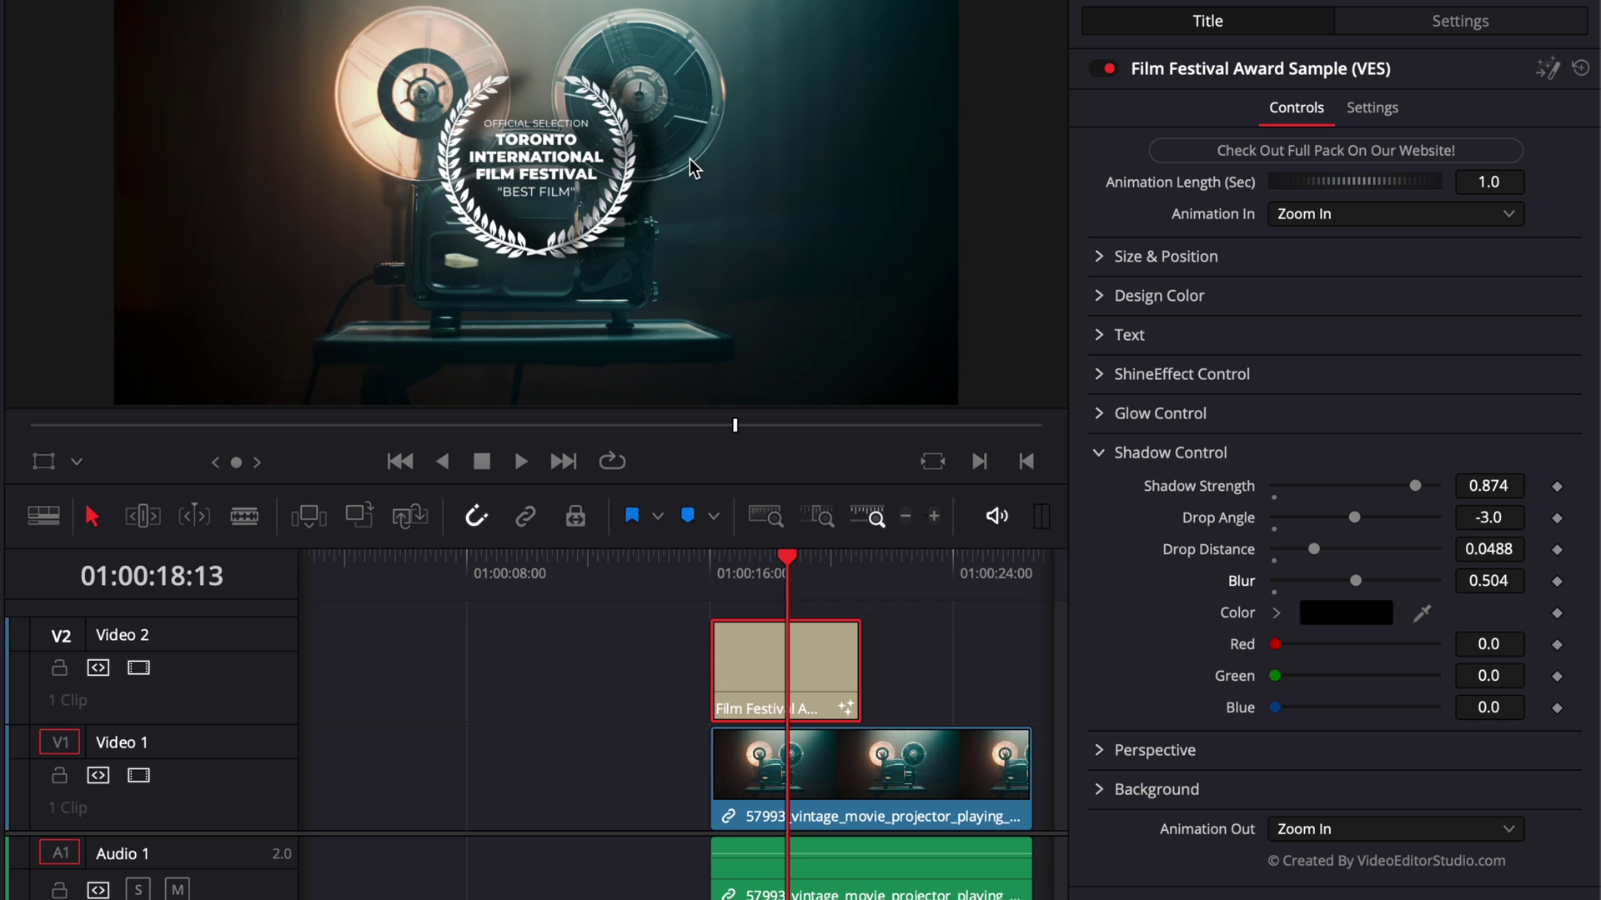
Set the title's Background opacity to 0.433 and replay it over the footage.
{"action": "left_click", "coordinate": [1420, 610]}
{"action": "left_click", "coordinate": [1101, 790]}
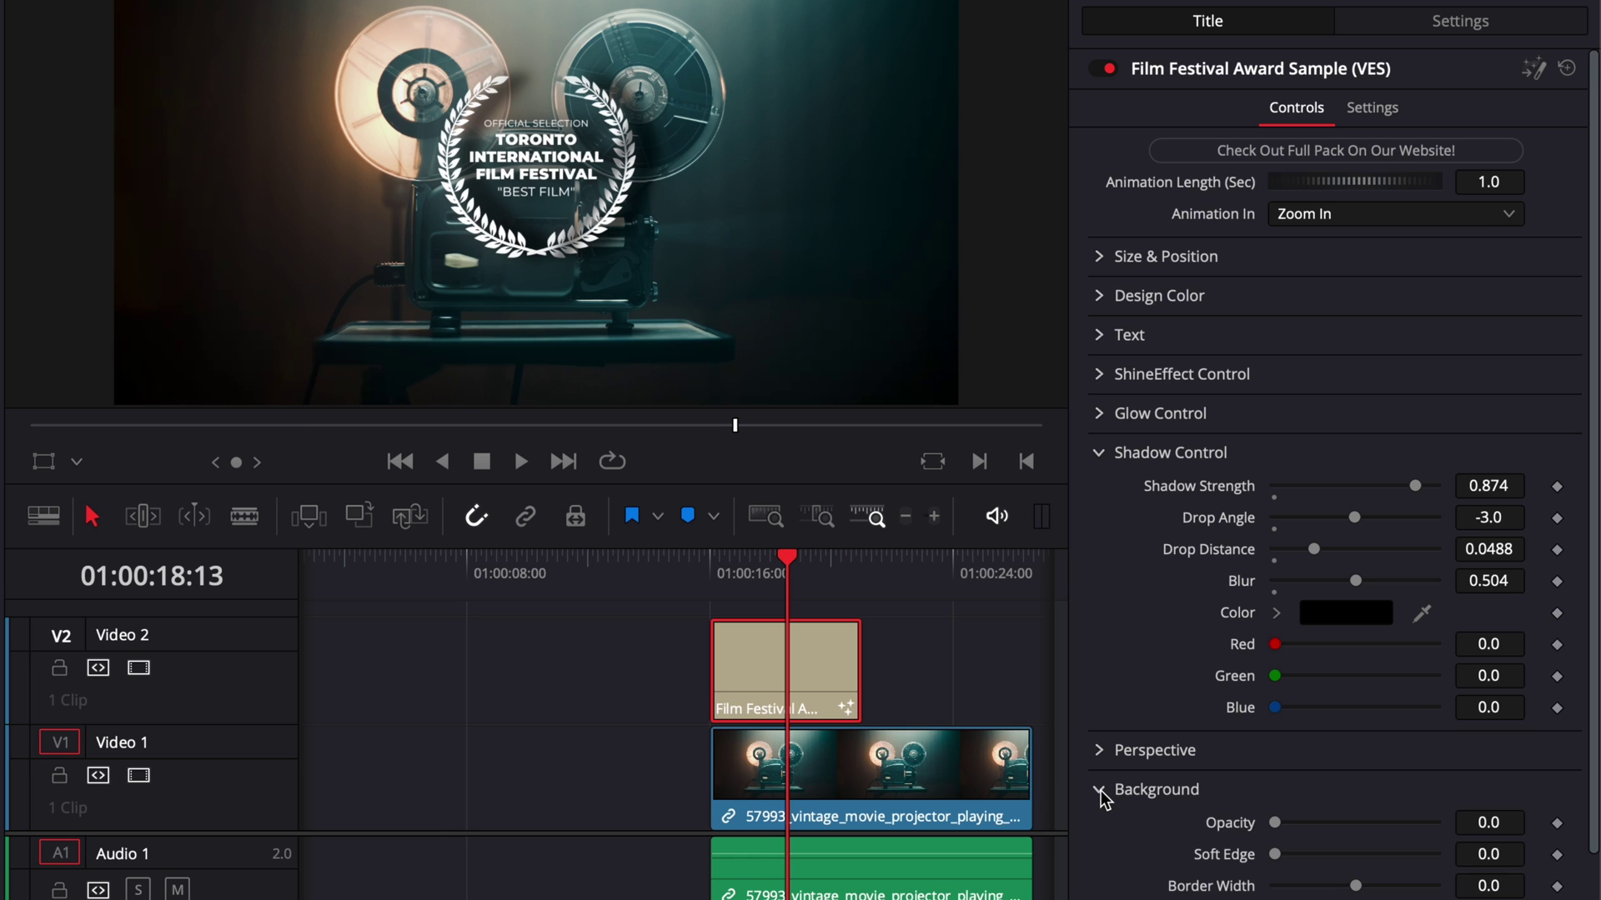
{"action": "scroll", "coordinate": [1102, 797], "scroll_direction": "down", "scroll_amount": 3}
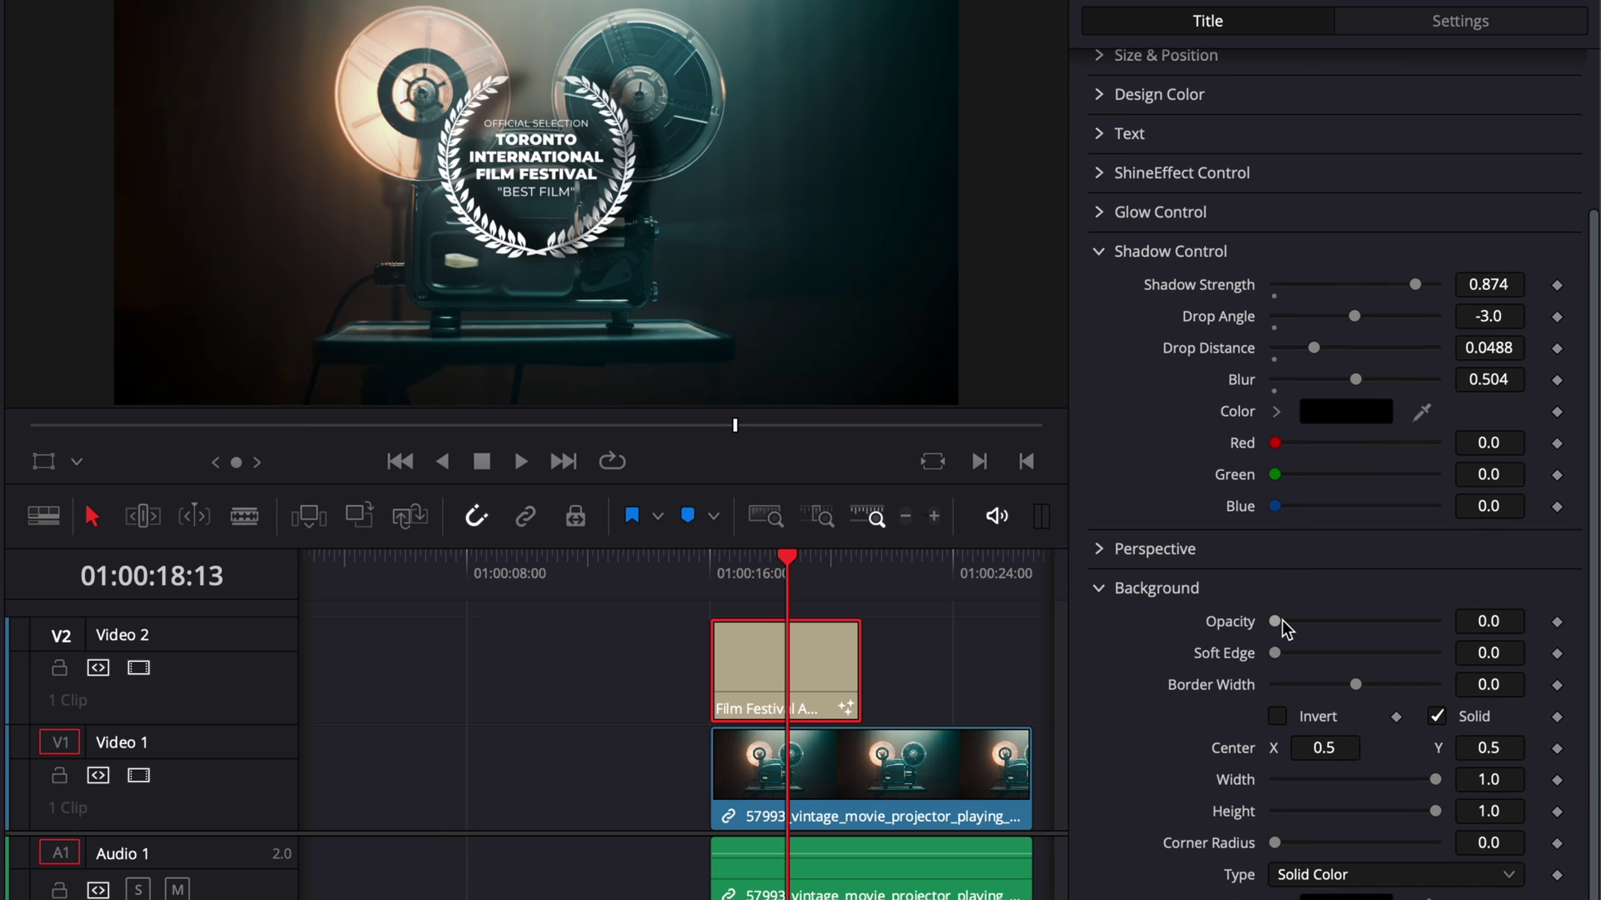
{"action": "left_click_drag", "start_coordinate": [1279, 620], "coordinate": [1349, 622]}
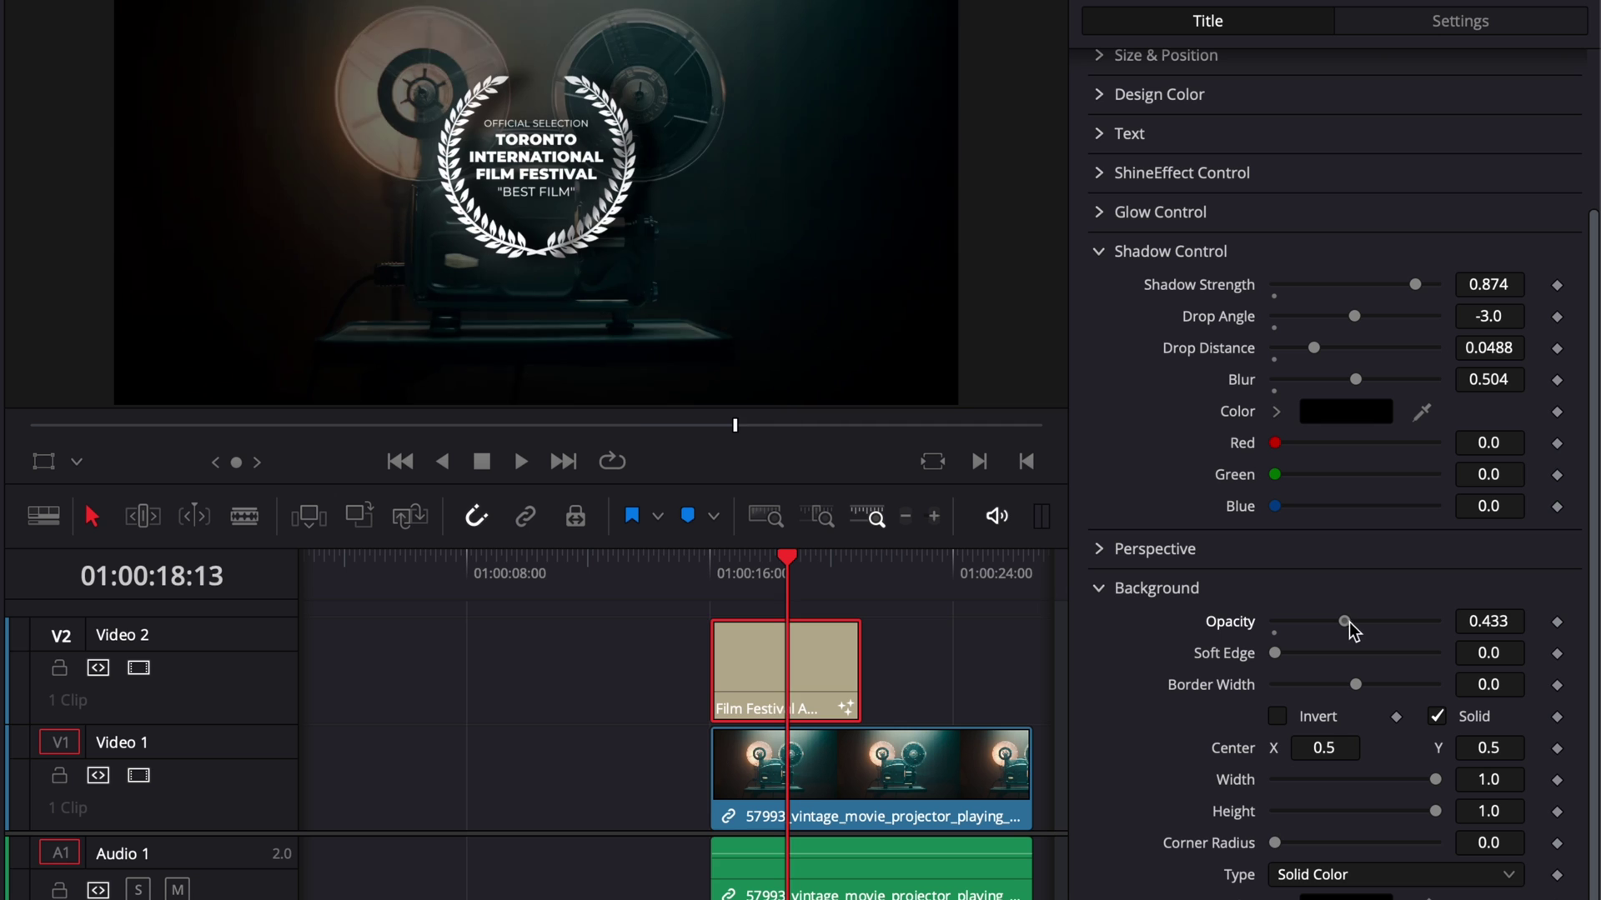
{"action": "key", "text": "slash"}
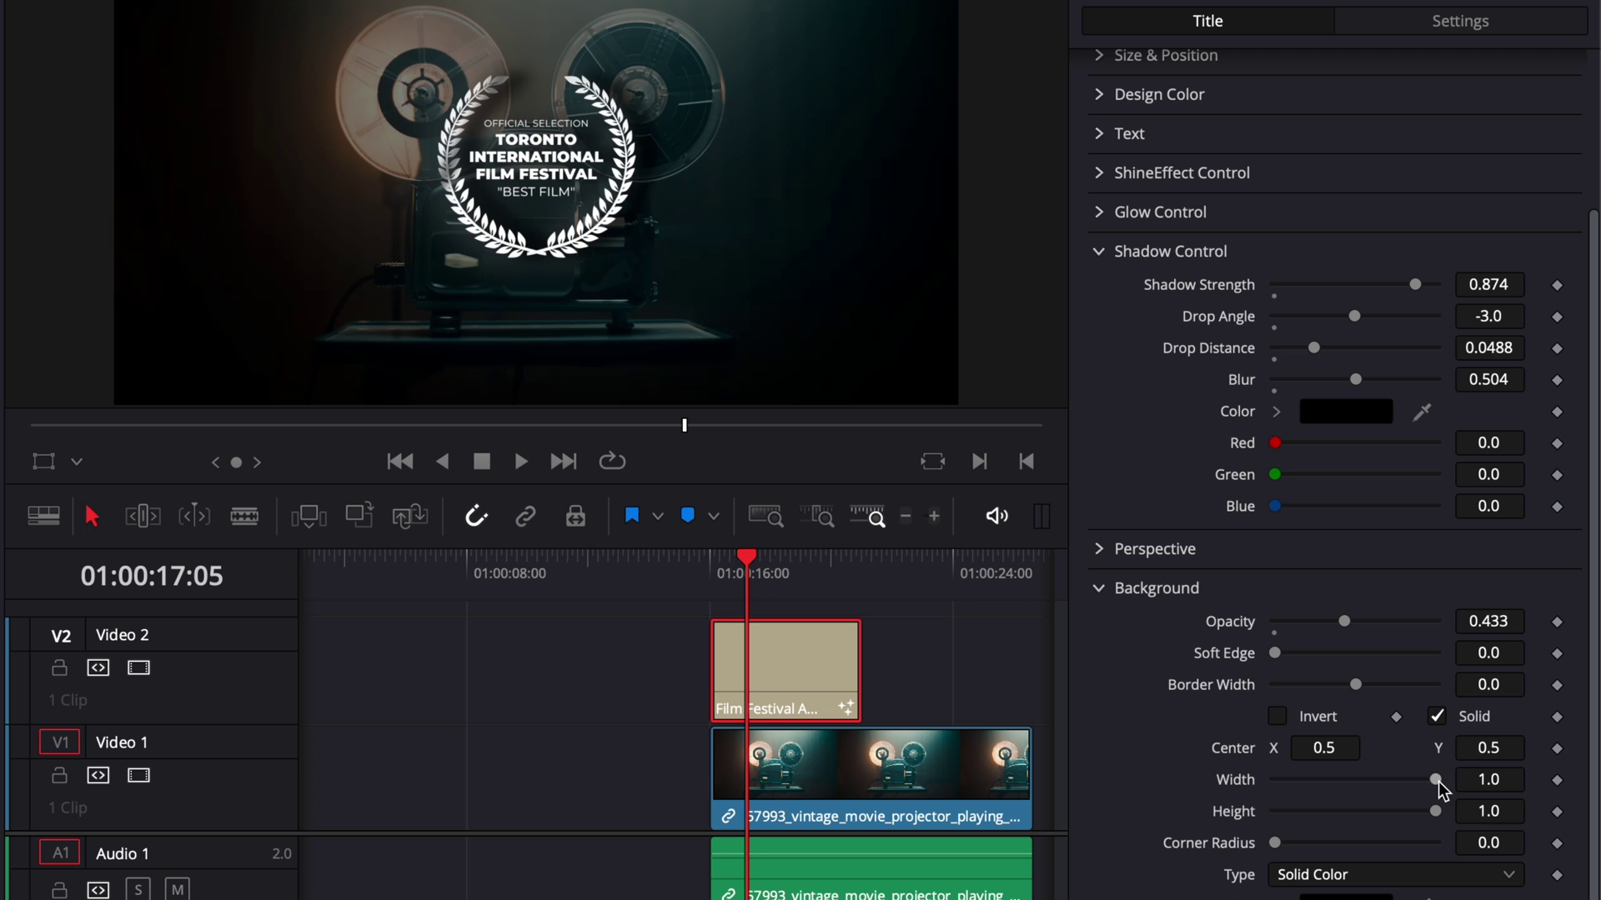
Make the background panel 0.646 wide, 0.622 high, corner radius 0.913, soft edge 0.0803, inverted.
{"action": "left_click_drag", "start_coordinate": [1437, 781], "coordinate": [1376, 814]}
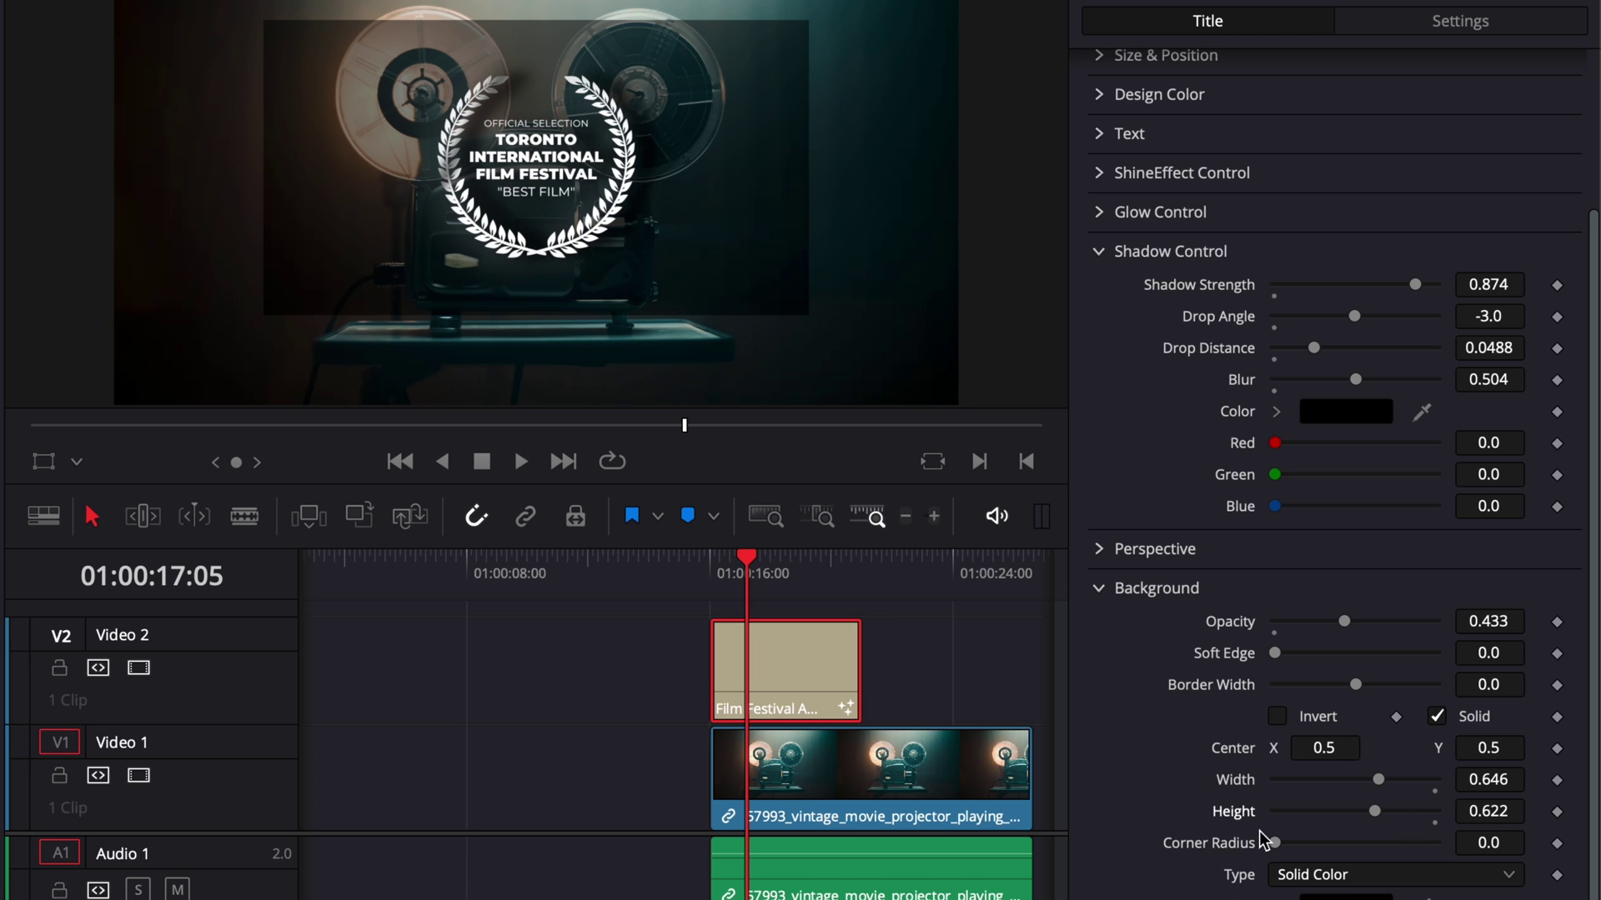
{"action": "left_click_drag", "start_coordinate": [1275, 842], "coordinate": [1421, 843]}
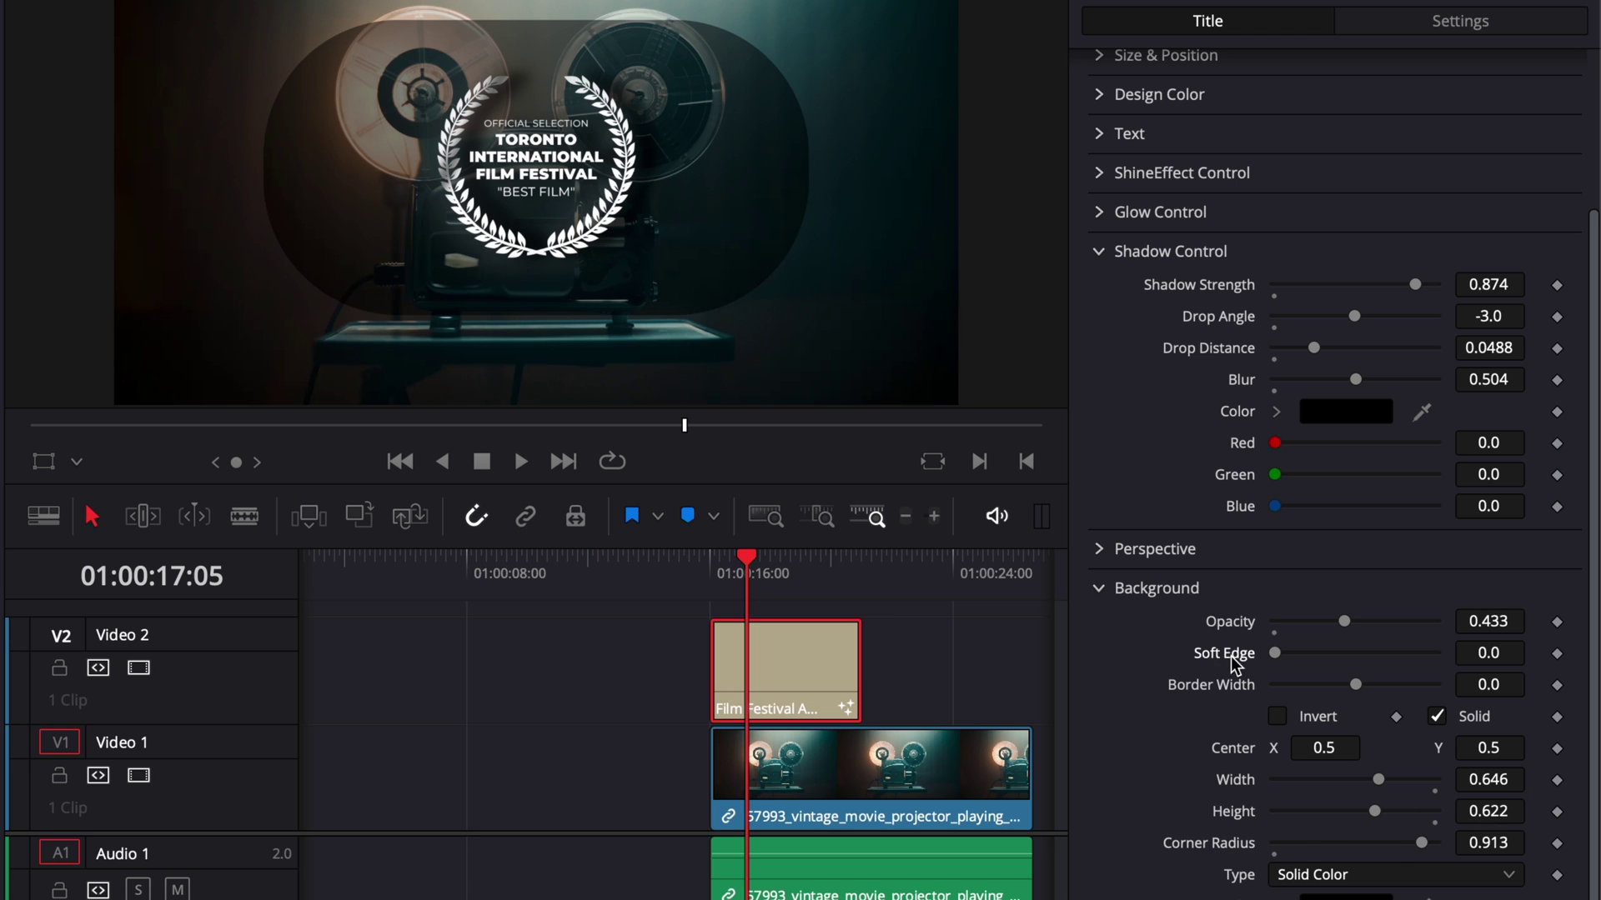
{"action": "left_click_drag", "start_coordinate": [1274, 654], "coordinate": [1337, 659]}
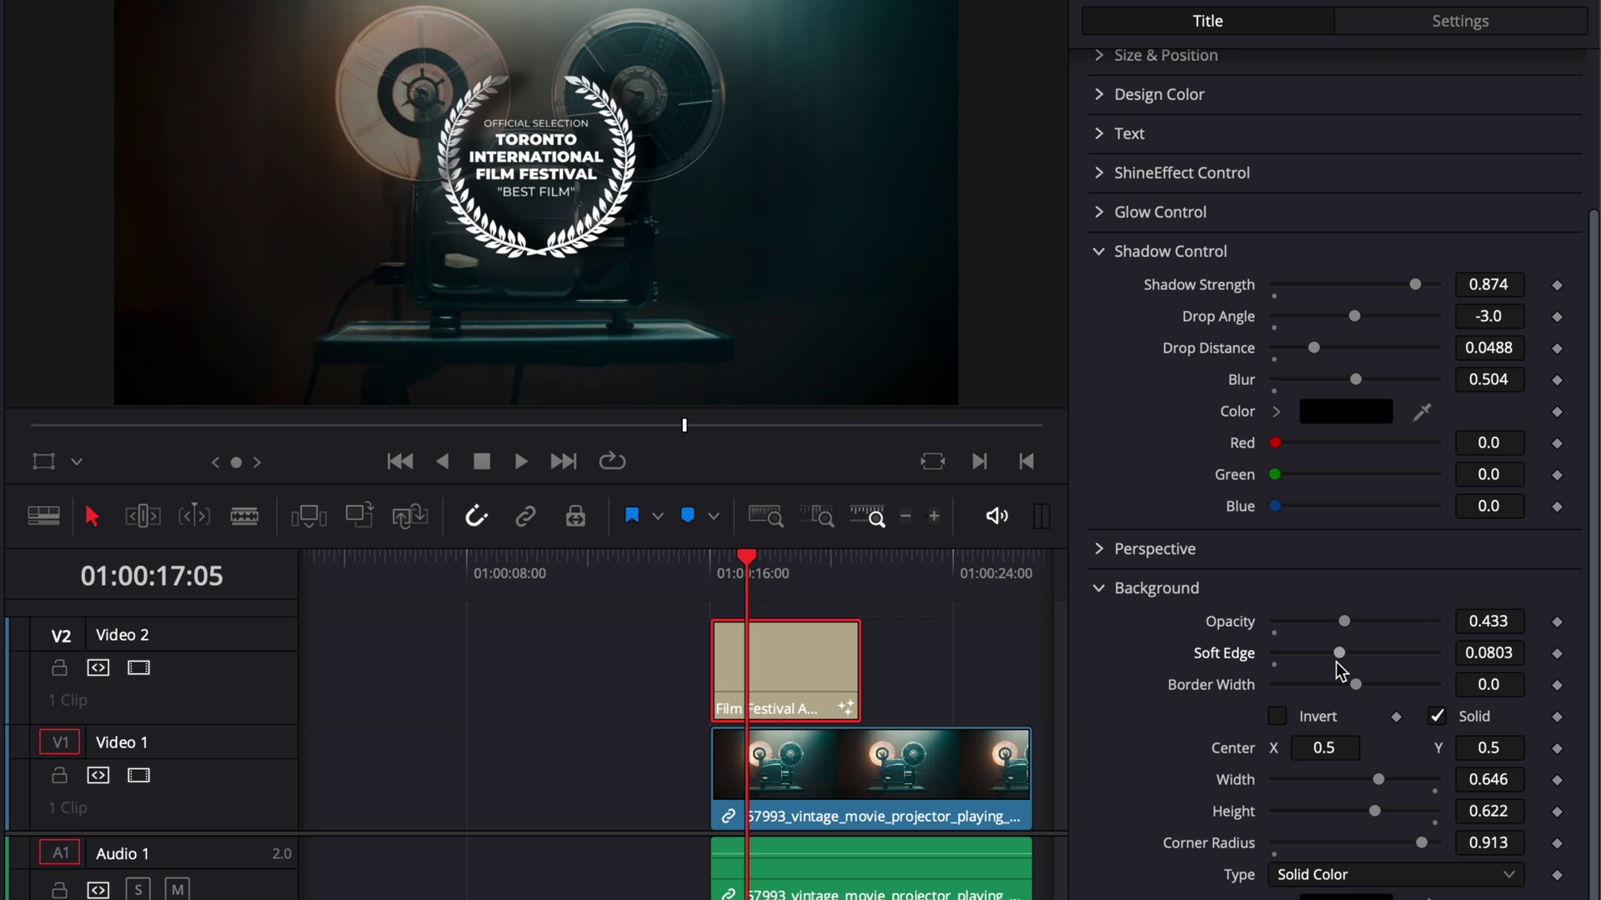
{"action": "left_click", "coordinate": [1278, 715]}
Tilt the title with the Perspective X/Y/Z sliders, then reset all three to 0.
{"action": "scroll", "coordinate": [1100, 750], "scroll_direction": "up", "scroll_amount": 3}
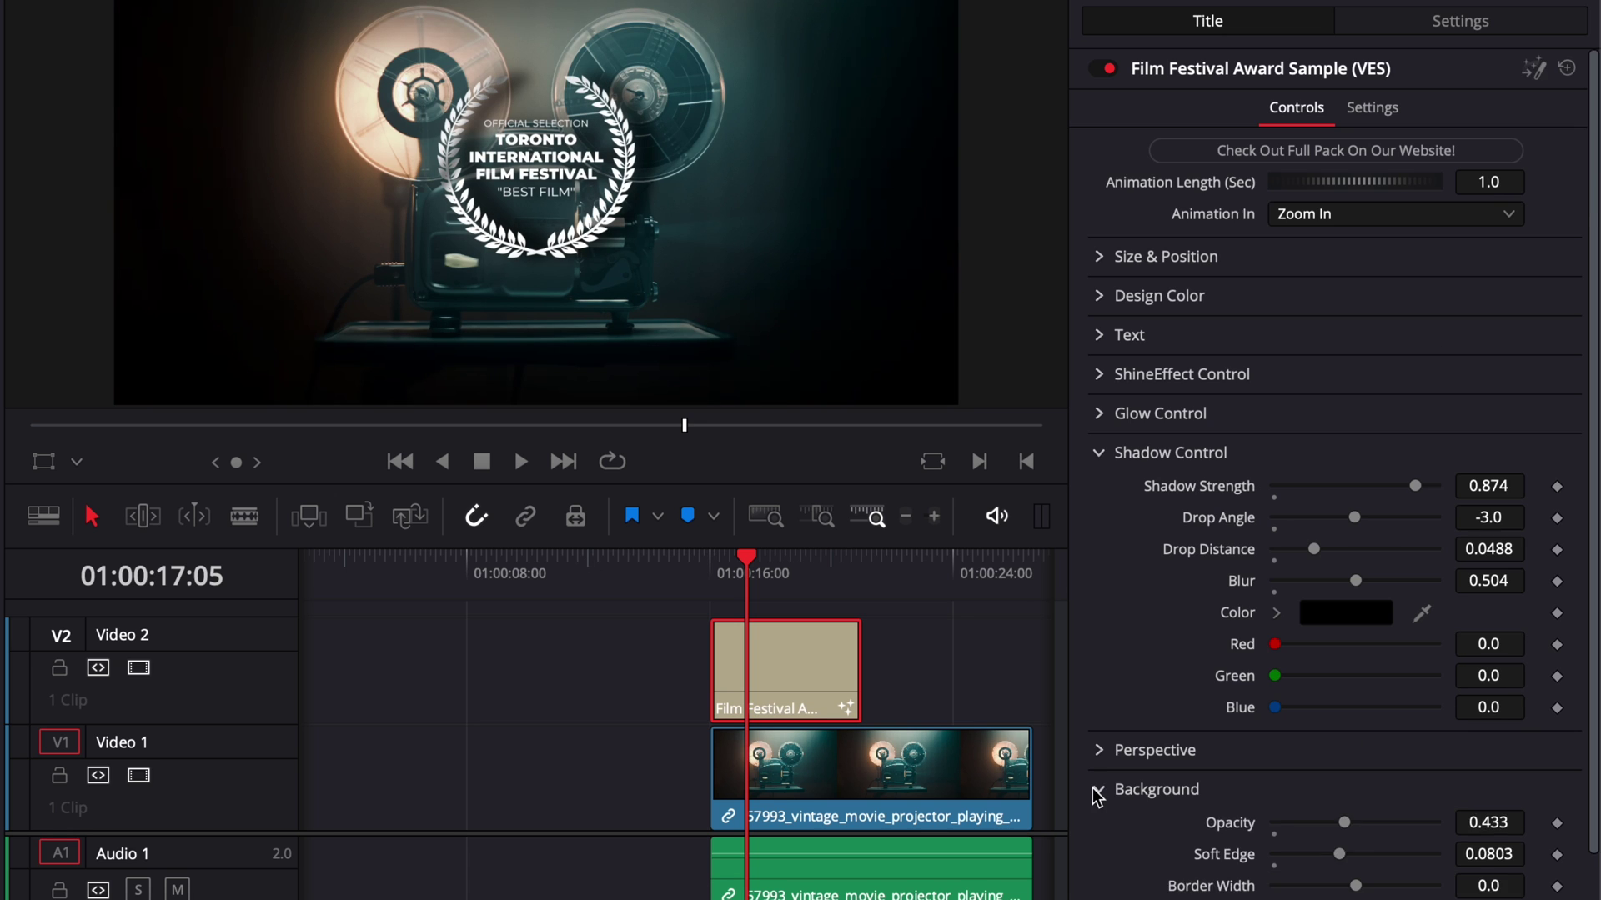
{"action": "left_click", "coordinate": [1099, 790]}
{"action": "left_click", "coordinate": [1101, 750]}
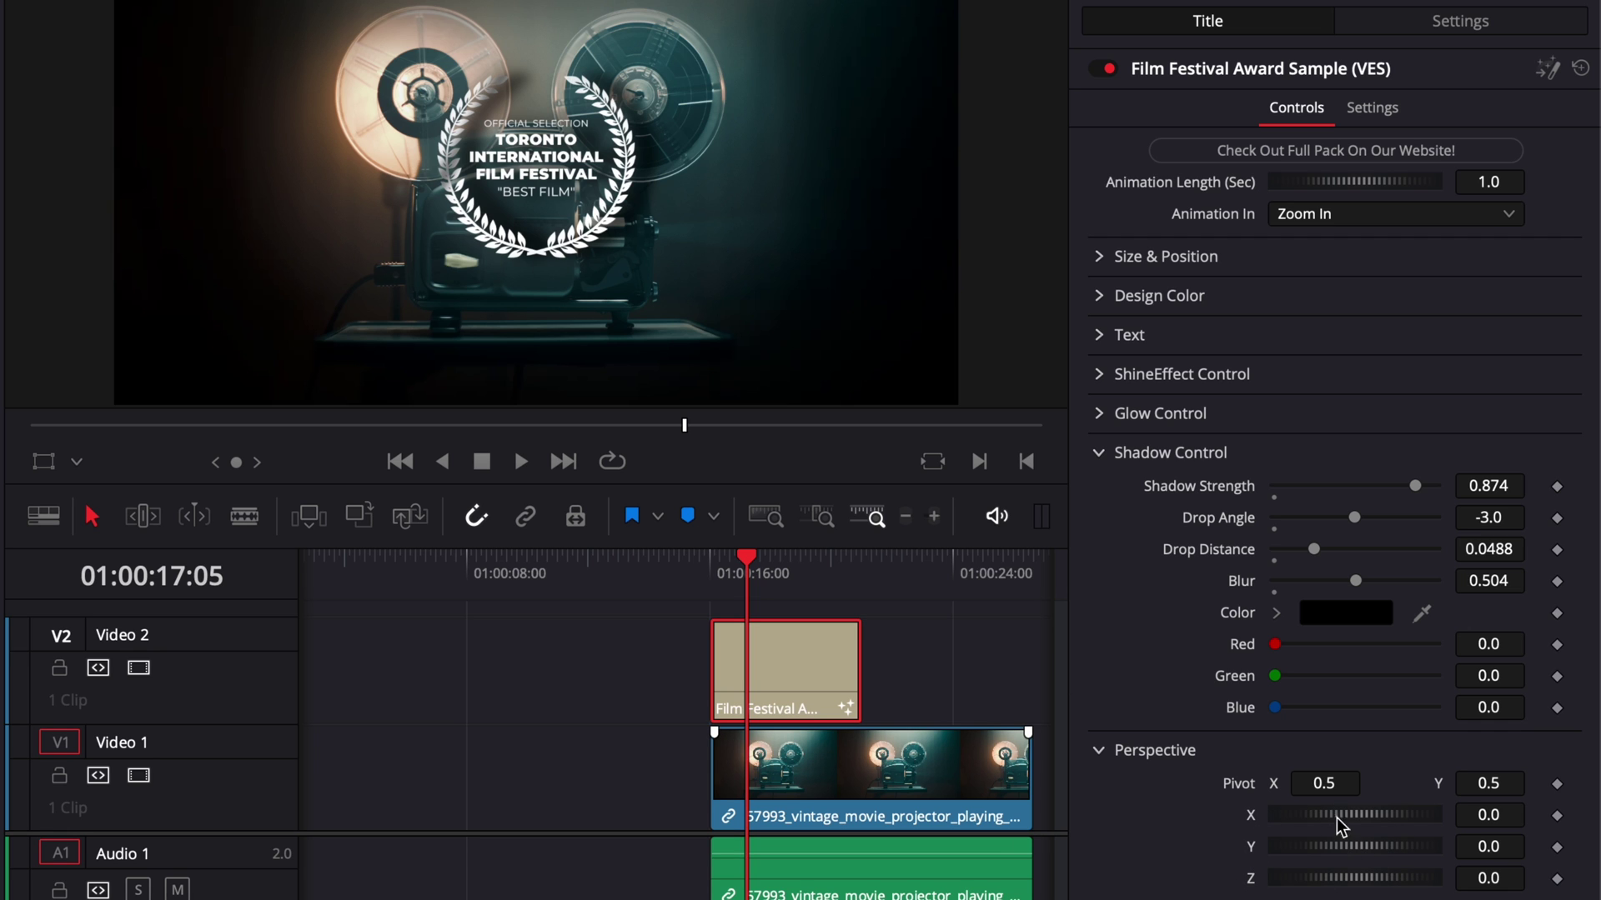
{"action": "left_click_drag", "start_coordinate": [1338, 817], "coordinate": [1335, 871]}
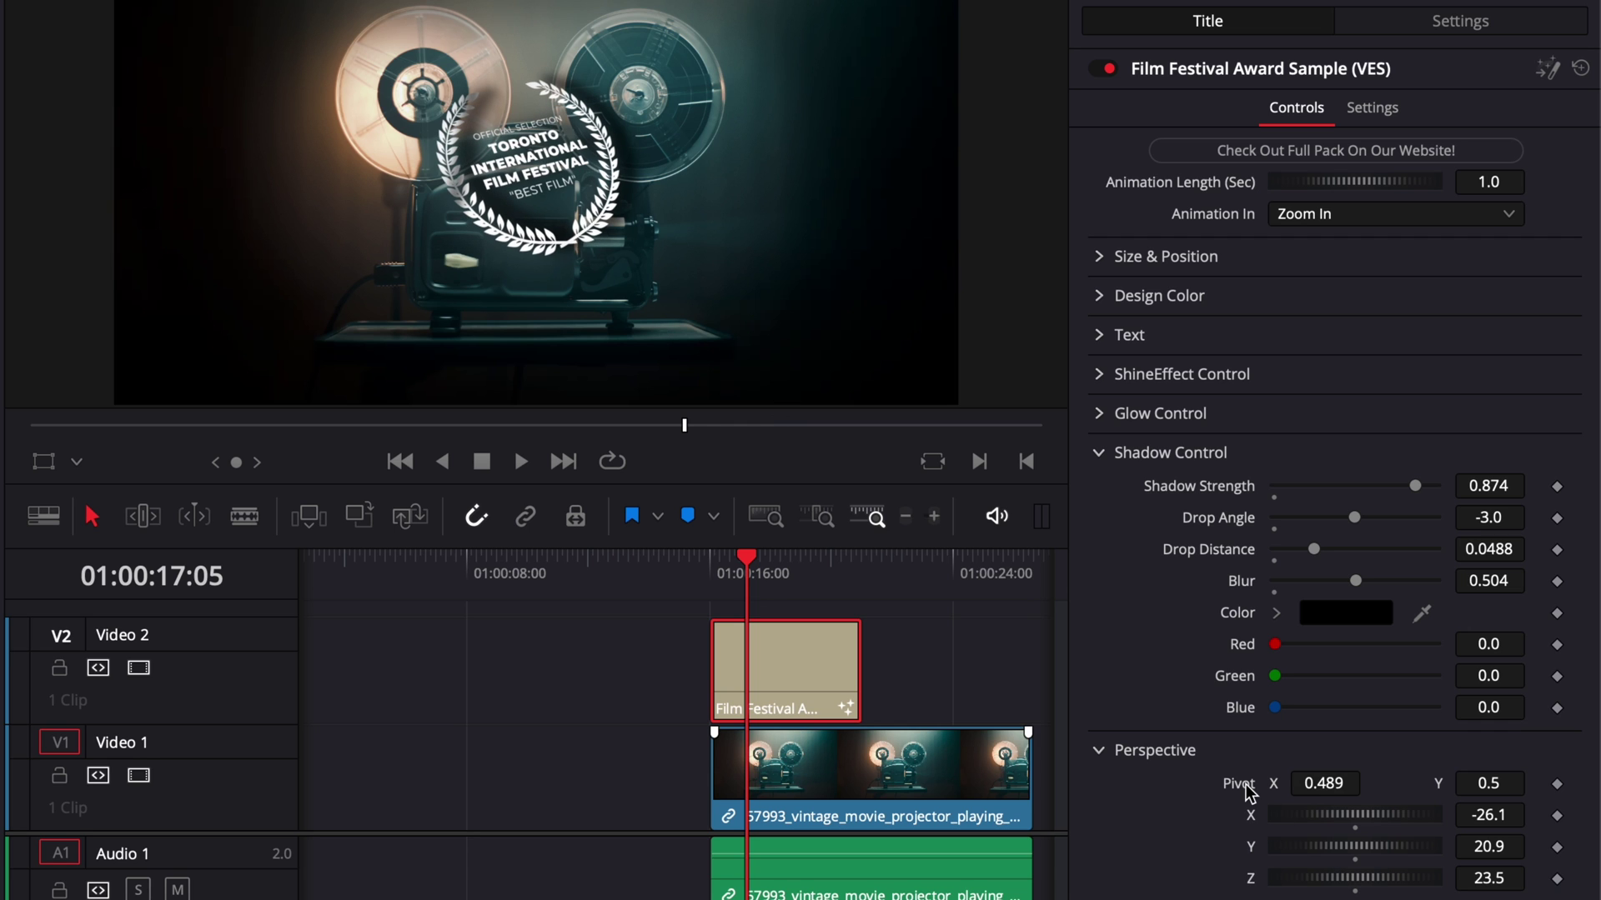
{"action": "double_click", "coordinate": [1250, 815]}
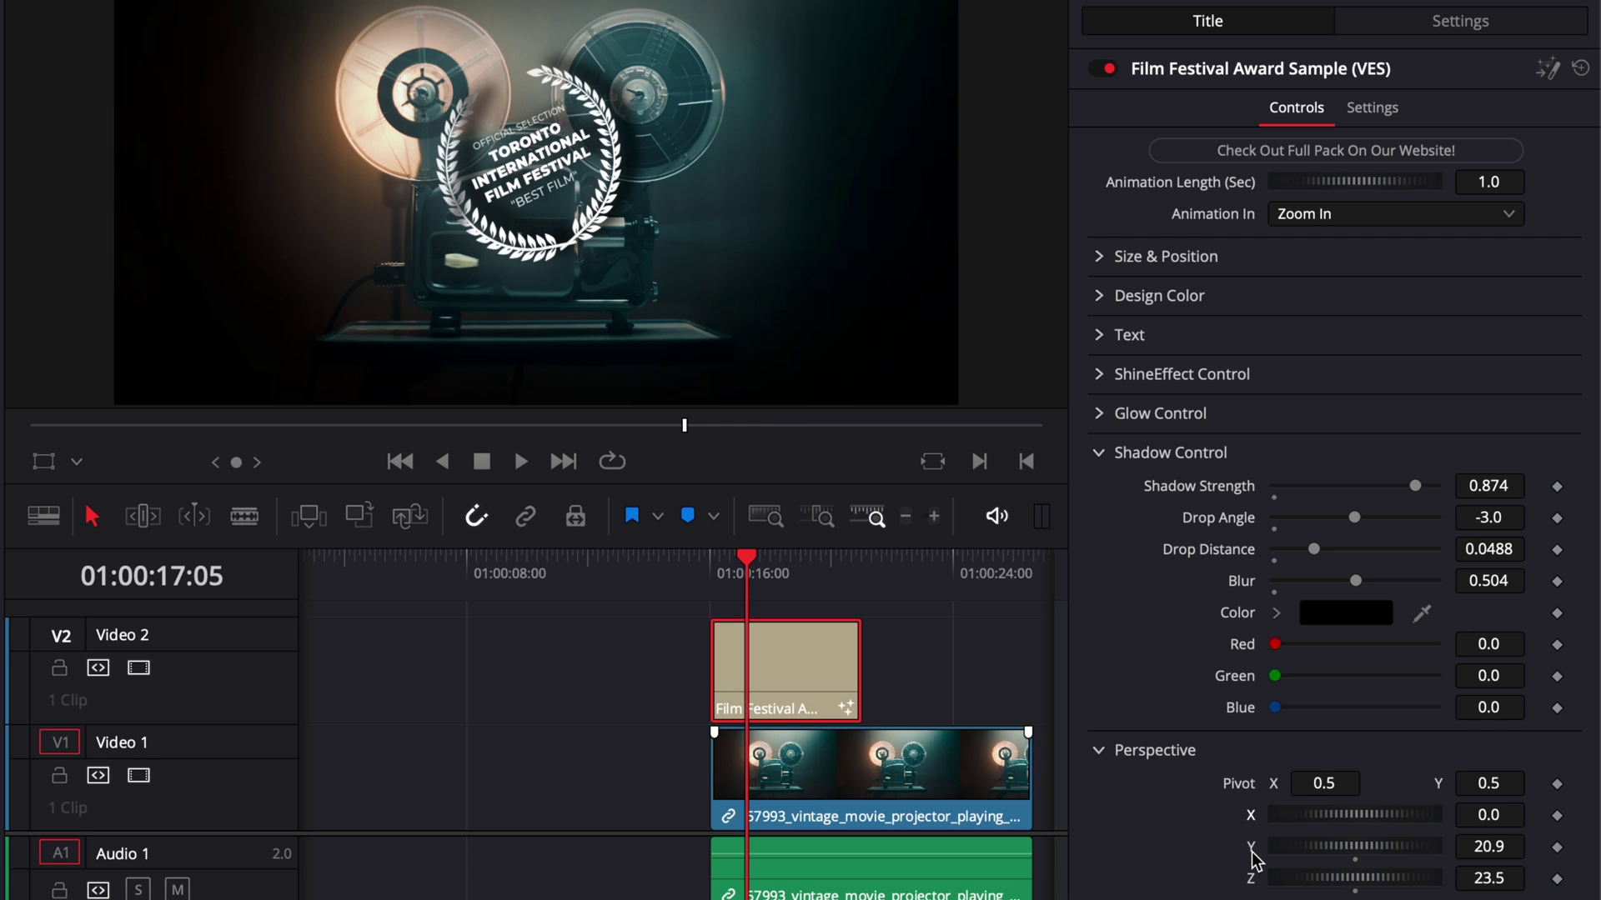
{"action": "double_click", "coordinate": [1251, 846]}
{"action": "double_click", "coordinate": [1253, 879]}
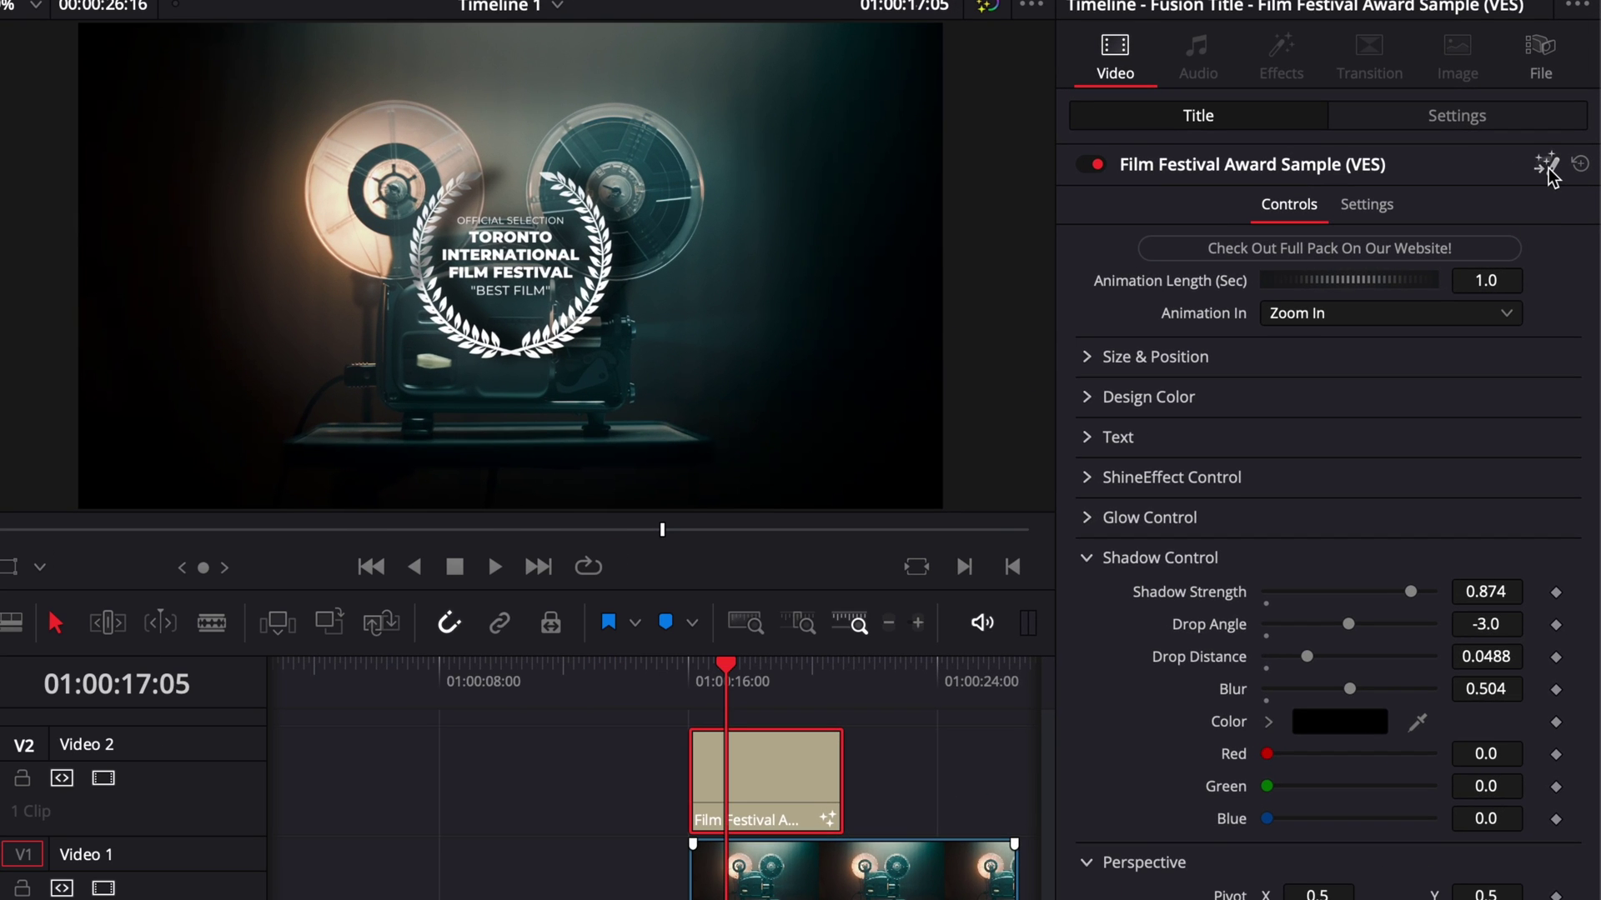
Open the title in Fusion and step into the CinematicFestivalSampleVES group's nodes.
{"action": "left_click", "coordinate": [1547, 167]}
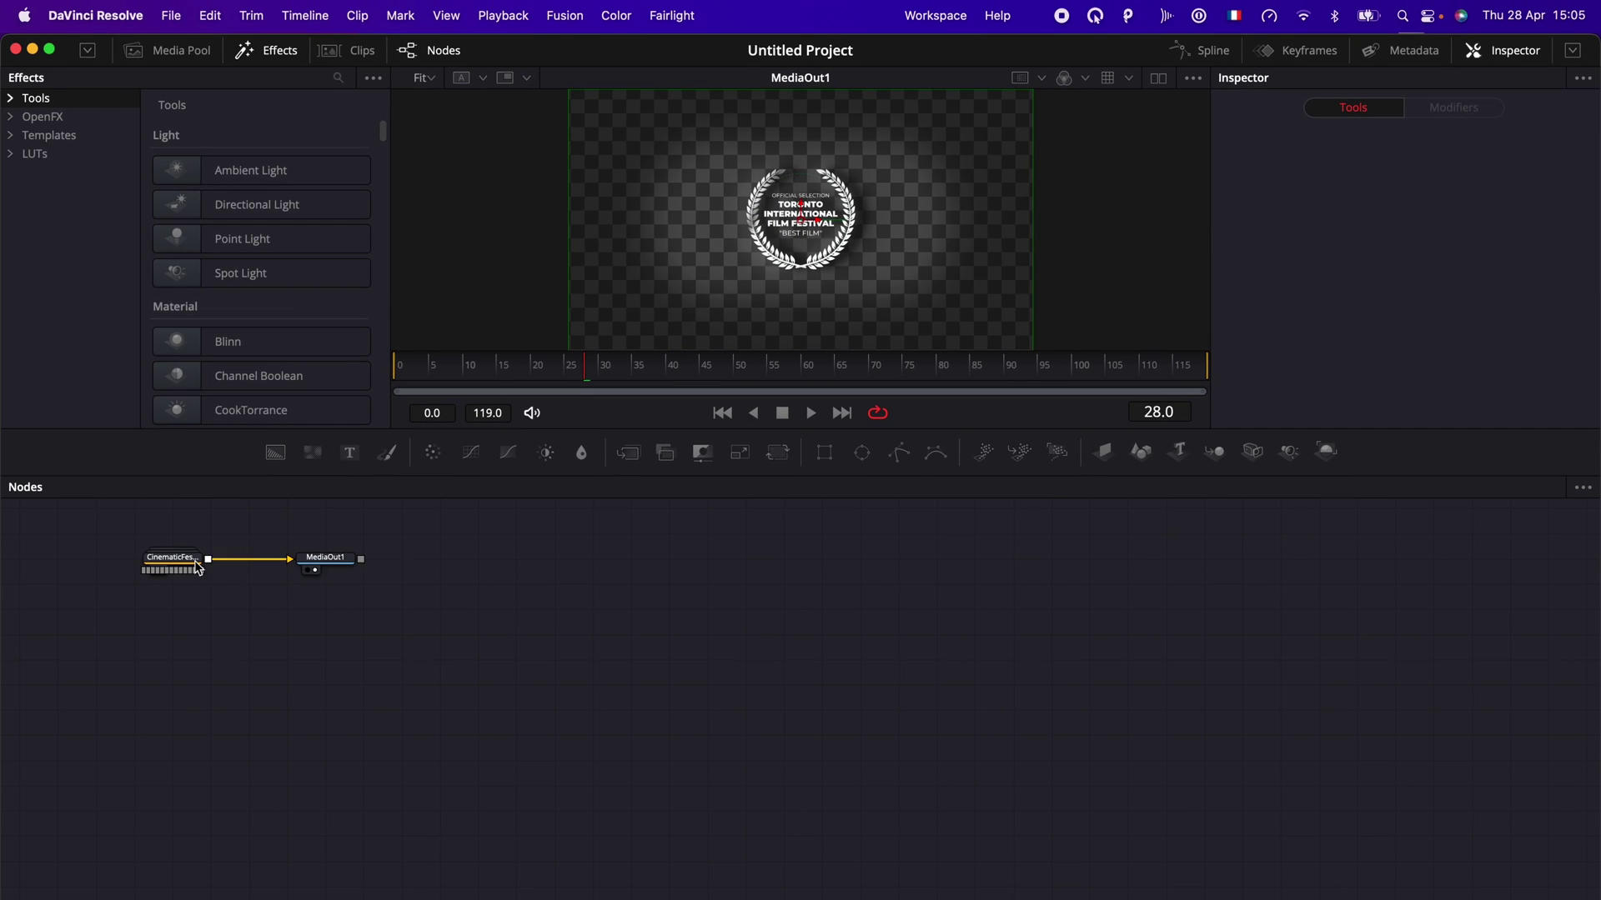
{"action": "left_click", "coordinate": [197, 562]}
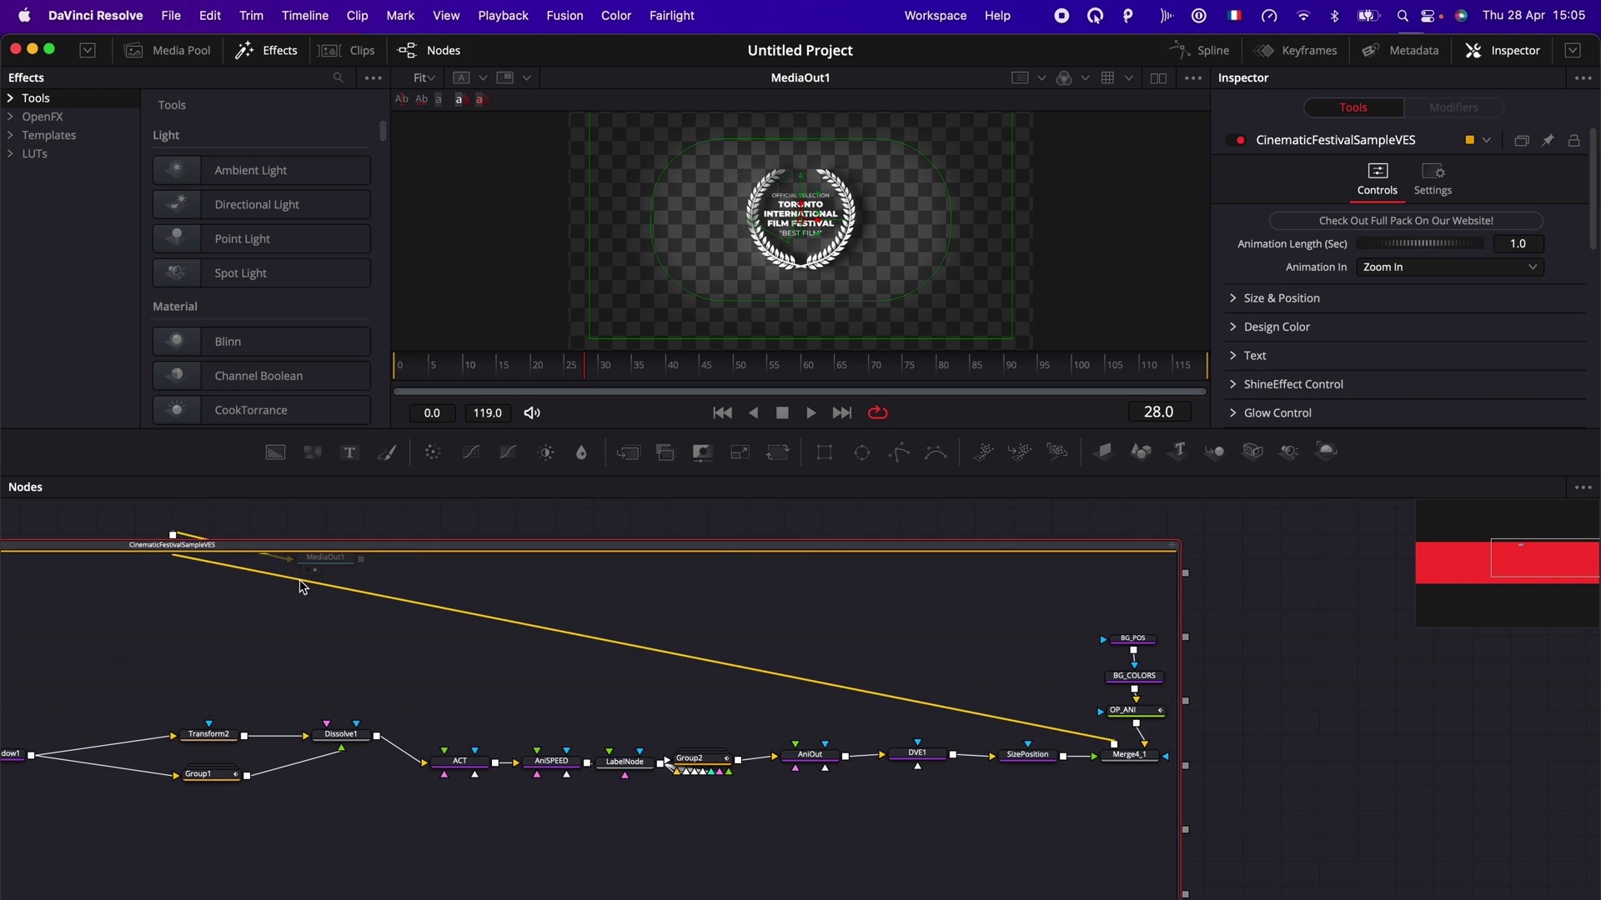